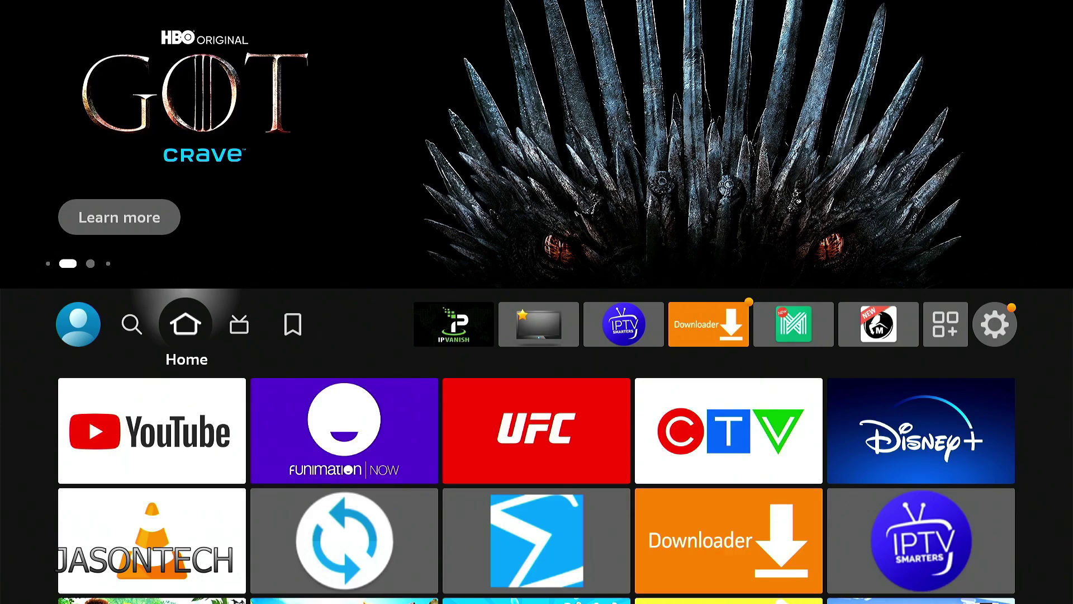
# - Go to Fire TV Settings > Applications and highlight Manage Installed Applications
pyautogui.press('Left')
pyautogui.press('Left')
pyautogui.press('Left')
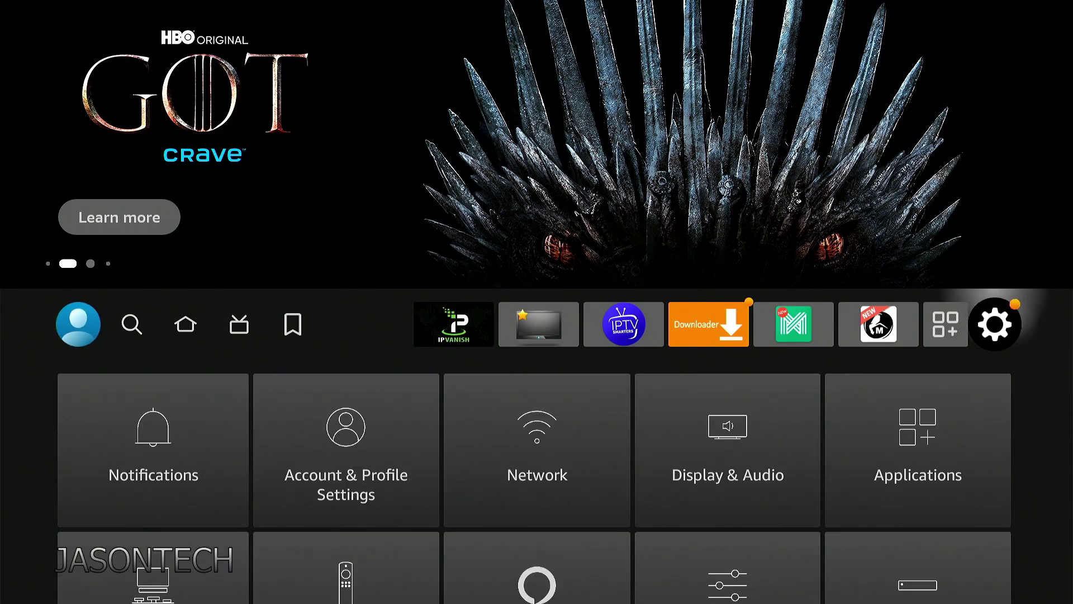
pyautogui.press('Down')
pyautogui.press('Right')
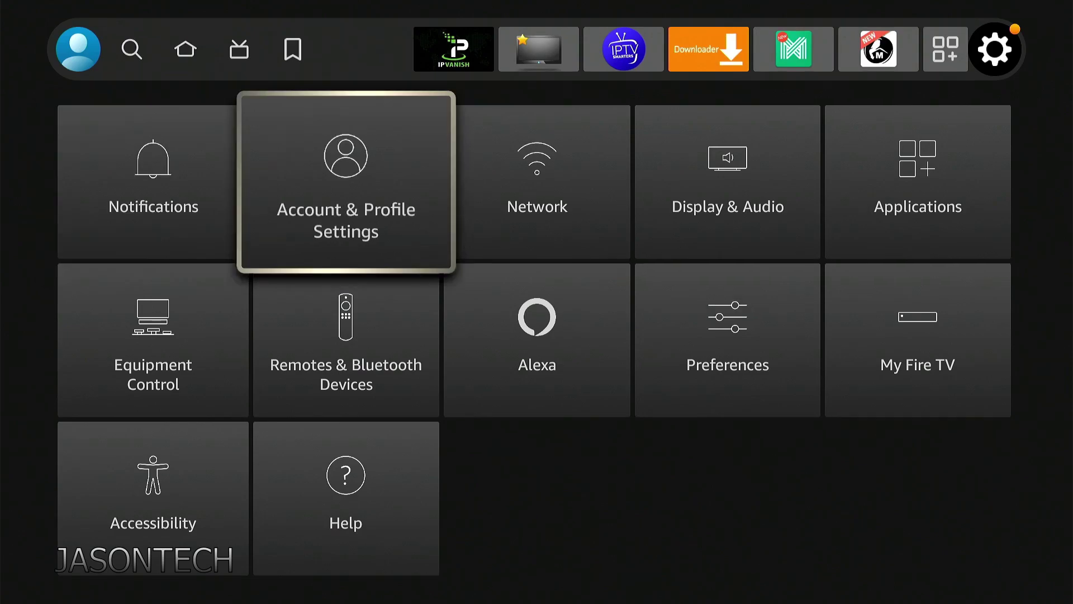
pyautogui.press('Right')
pyautogui.press('Right')
pyautogui.press('Right')
pyautogui.press('Return')
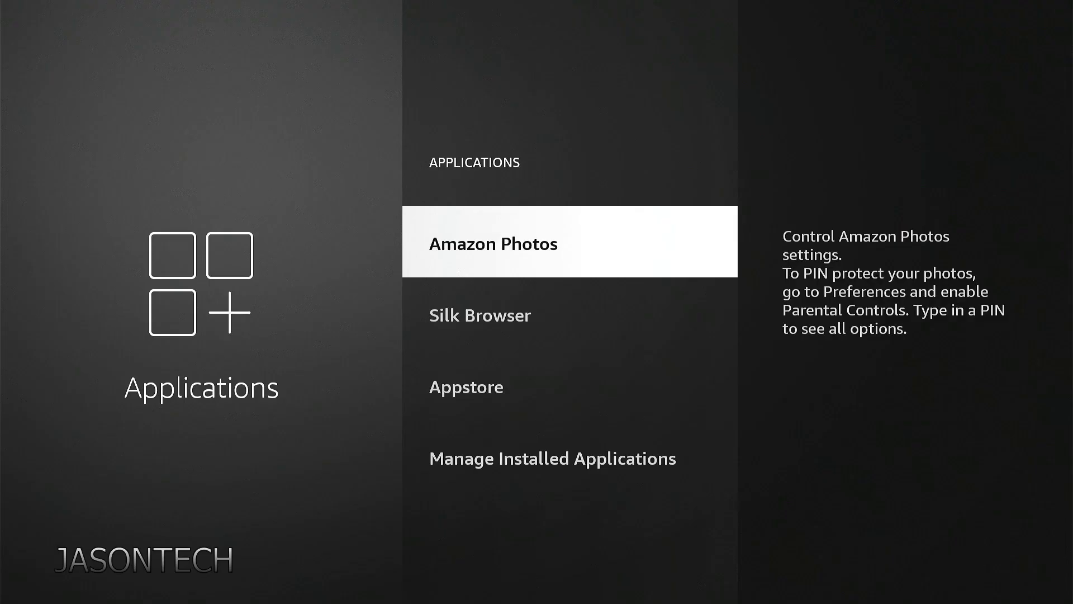
pyautogui.press('Down')
pyautogui.press('Down')
pyautogui.press('Down')
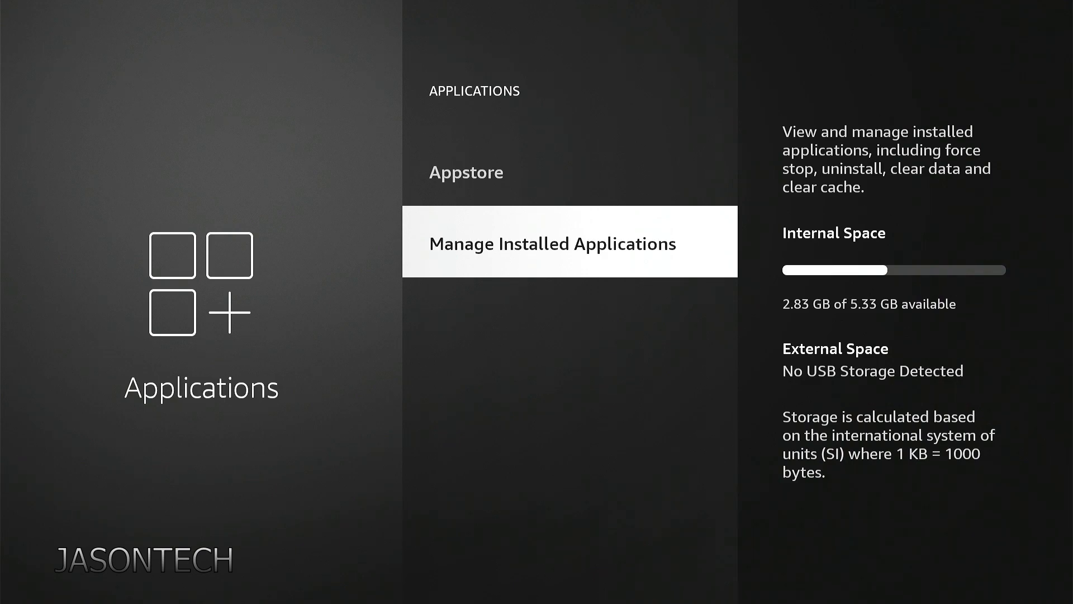
# - In Manage Installed Applications, clear the Amazon Kids and Amazon Music caches using Rewind and confirm
pyautogui.press('Return')
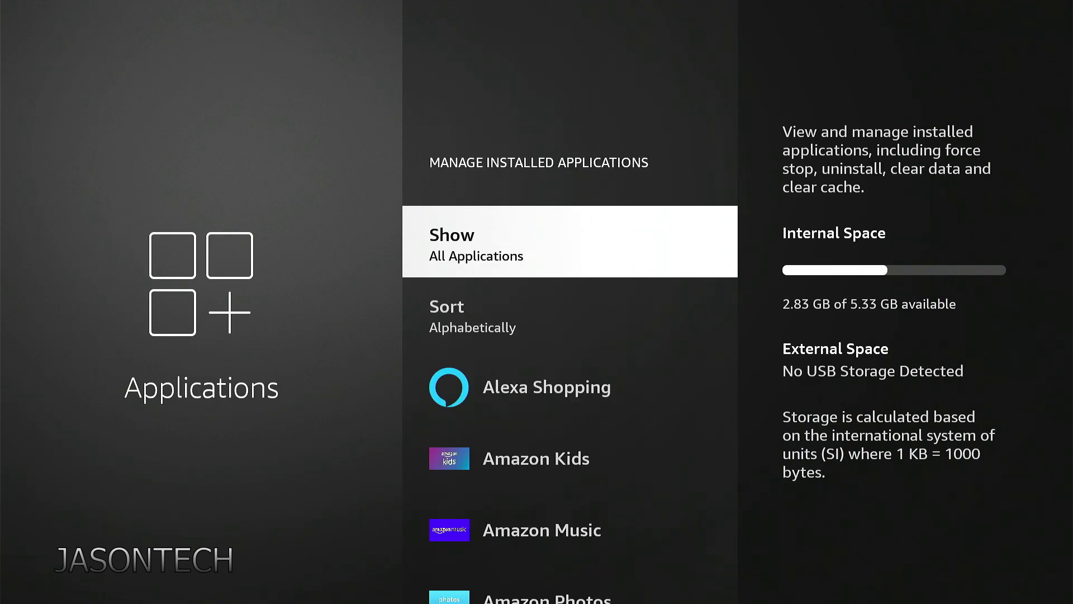
pyautogui.press('Down')
pyautogui.press('Down')
pyautogui.press('Down')
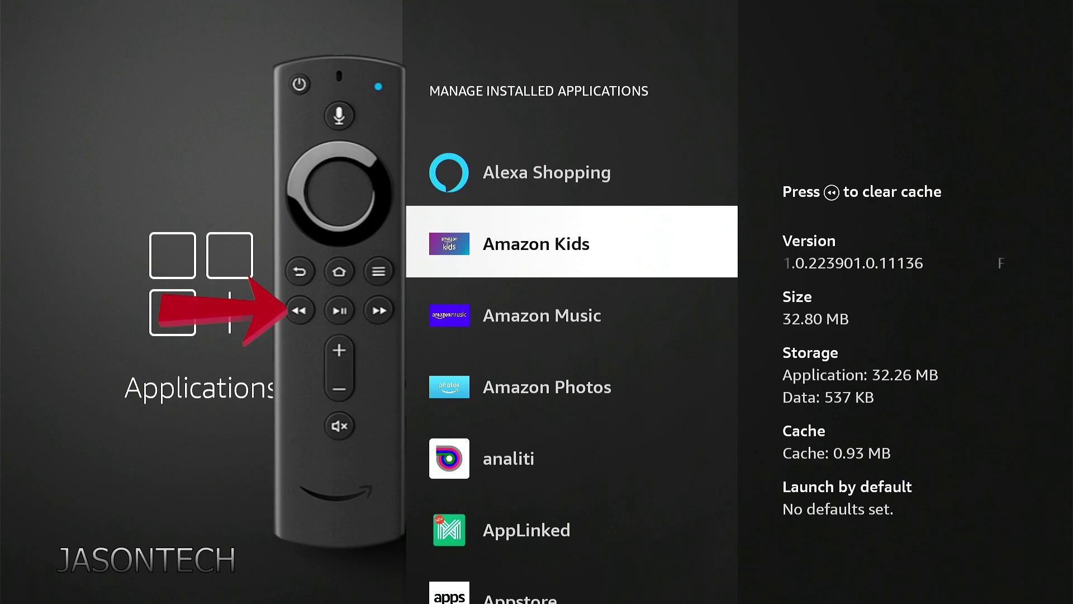
pyautogui.press('XF86AudioRewind')
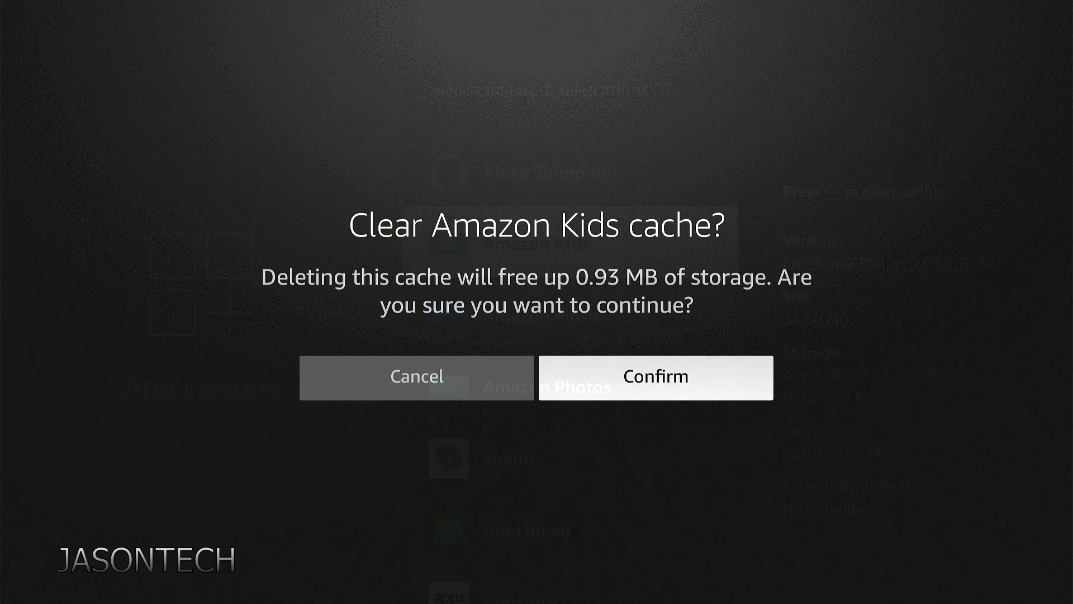
pyautogui.press('Return')
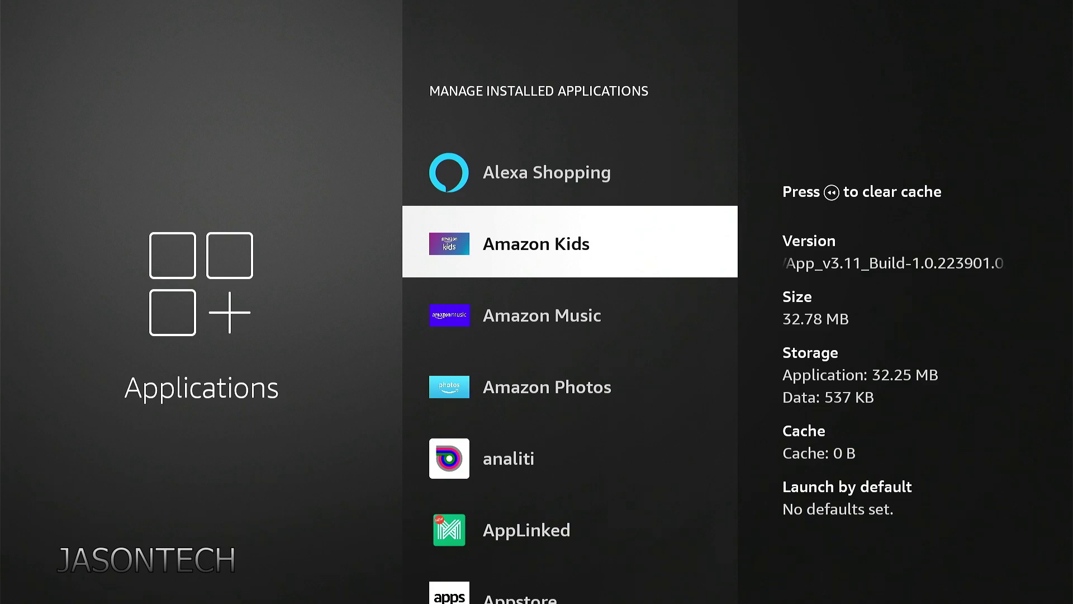
pyautogui.press('Down')
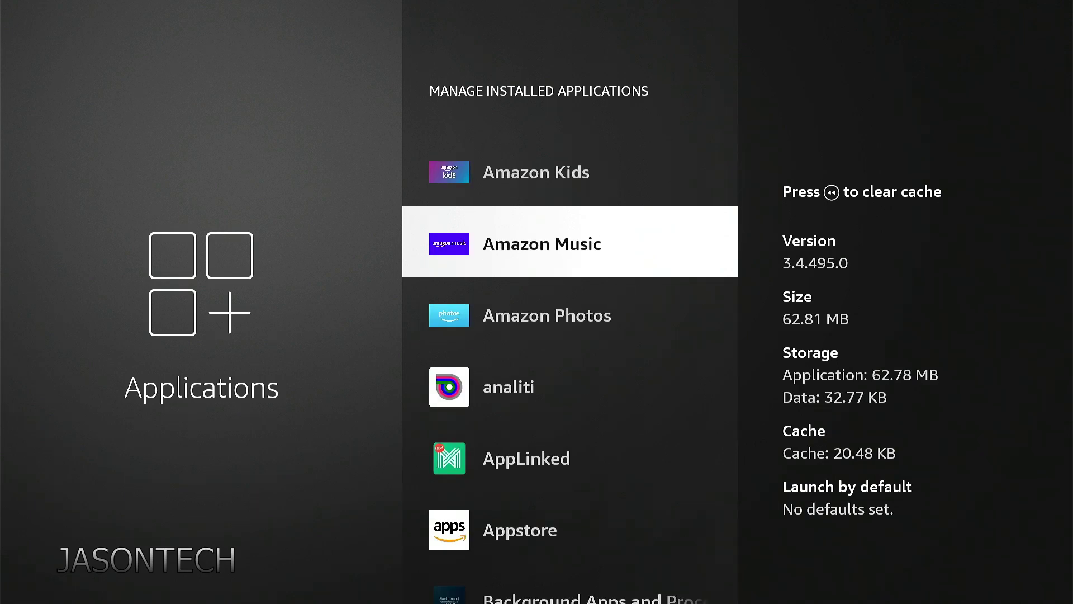
pyautogui.press('XF86AudioRewind')
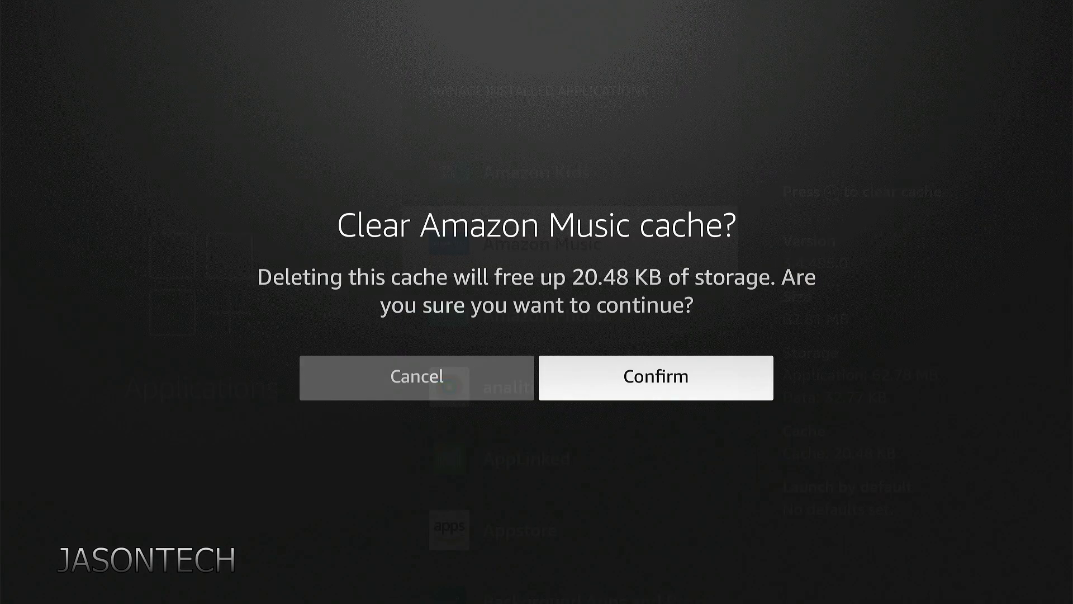
pyautogui.press('Return')
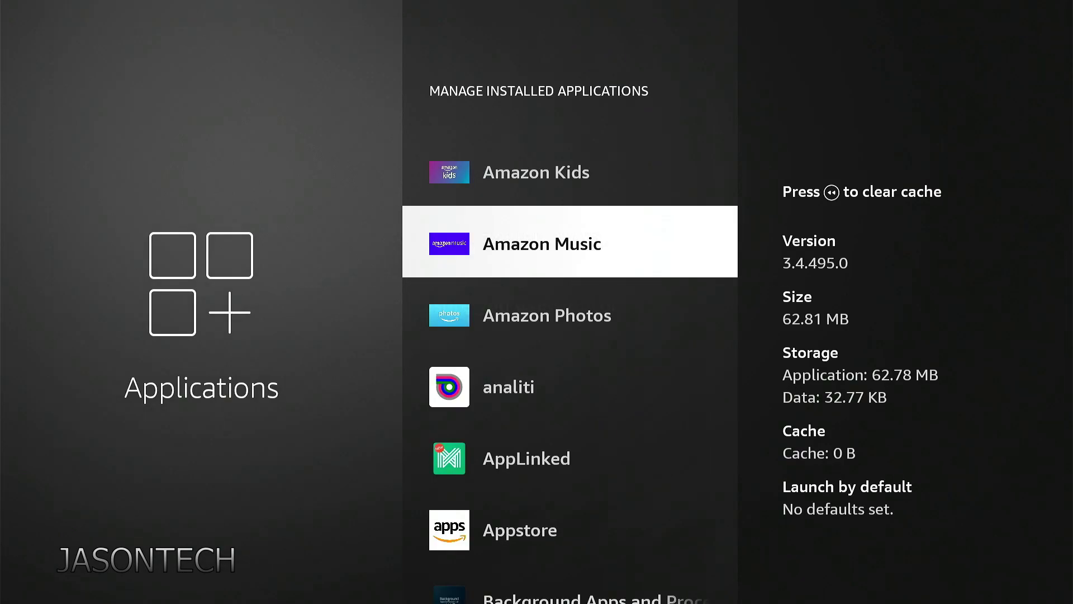
# - Clear the Downloads app's cache from its app info page and go back to the list
pyautogui.press('Down')
pyautogui.press('Down')
pyautogui.press('Down')
pyautogui.press('Down')
pyautogui.press('Down')
pyautogui.press('Down')
pyautogui.press('Down')
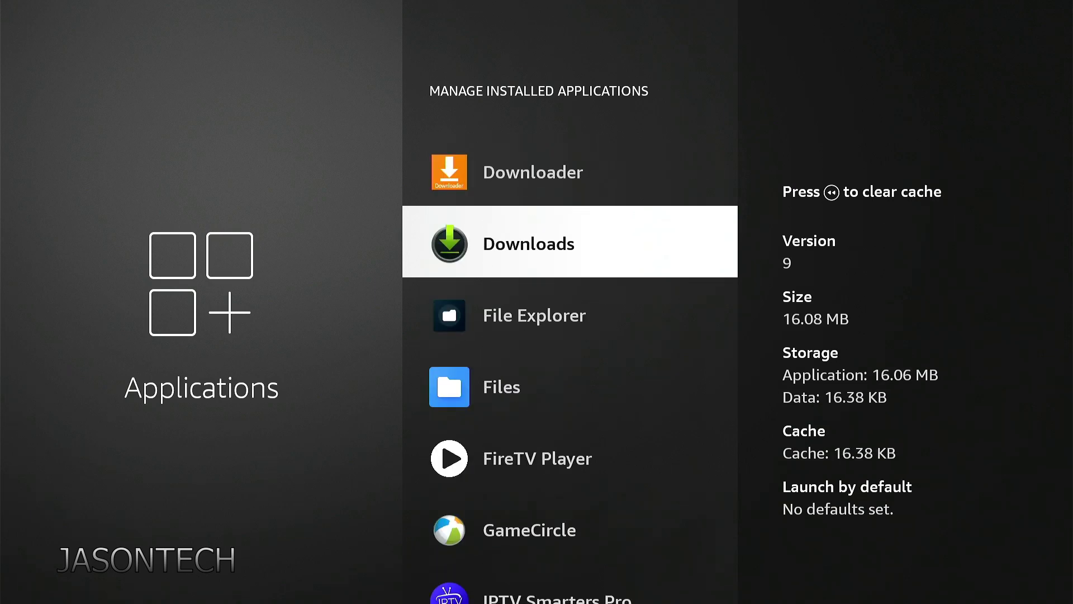
pyautogui.press('Return')
pyautogui.press('Down')
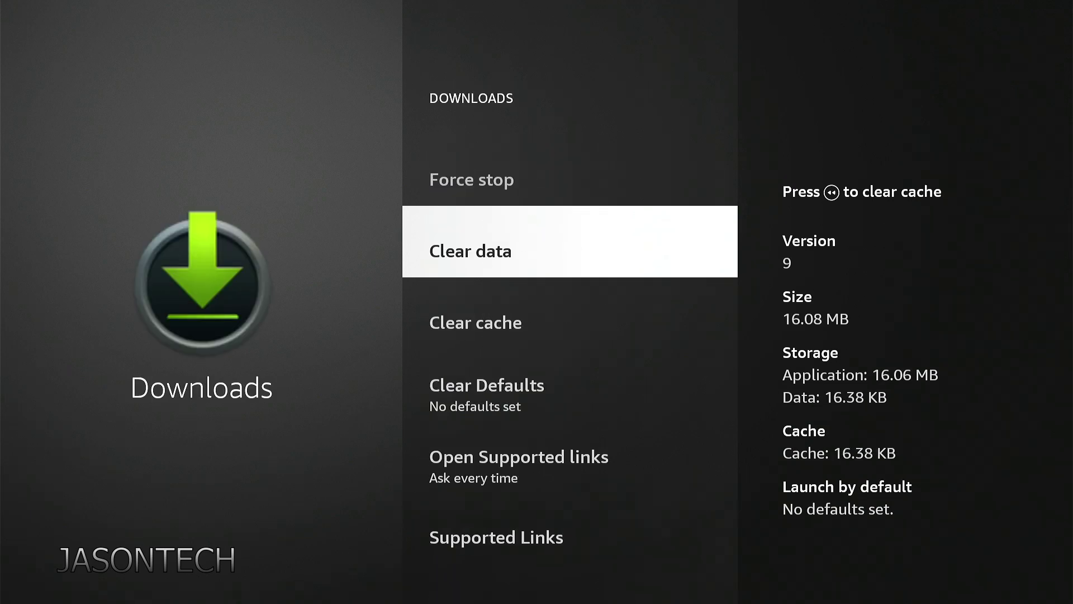
pyautogui.press('Down')
pyautogui.press('Return')
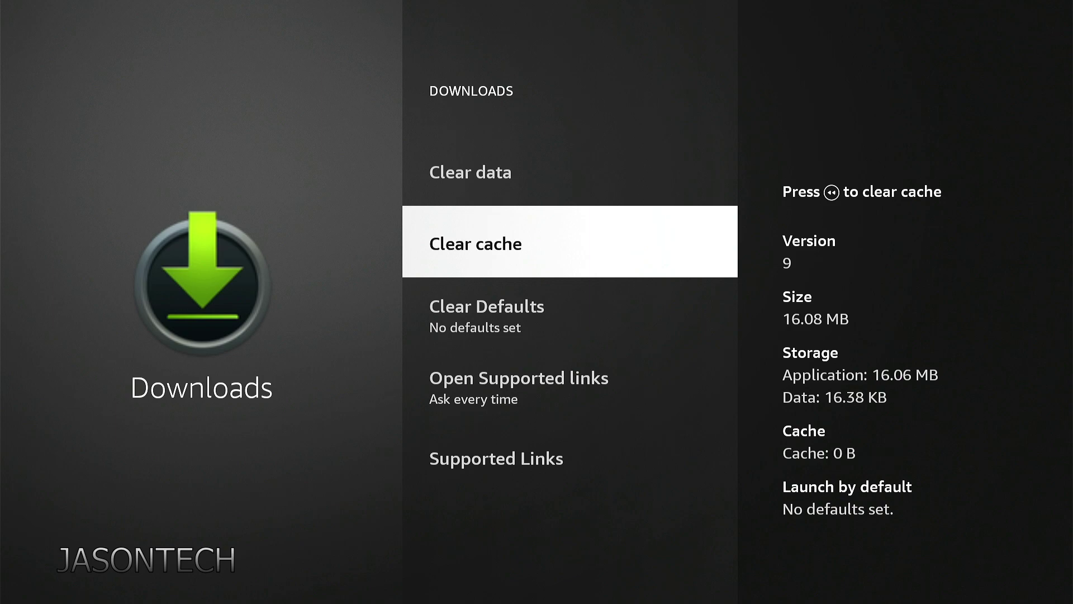
pyautogui.press('Escape')
# - Go back to the top menu and bring up the Find page's search keyboard
pyautogui.press('Escape')
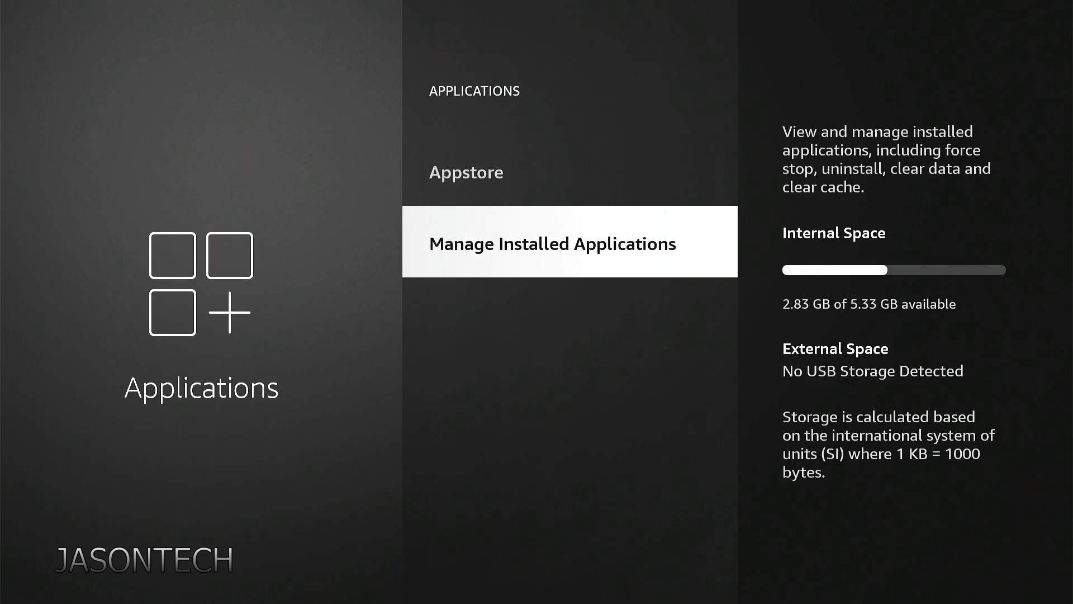
pyautogui.press('Escape')
pyautogui.press('Up')
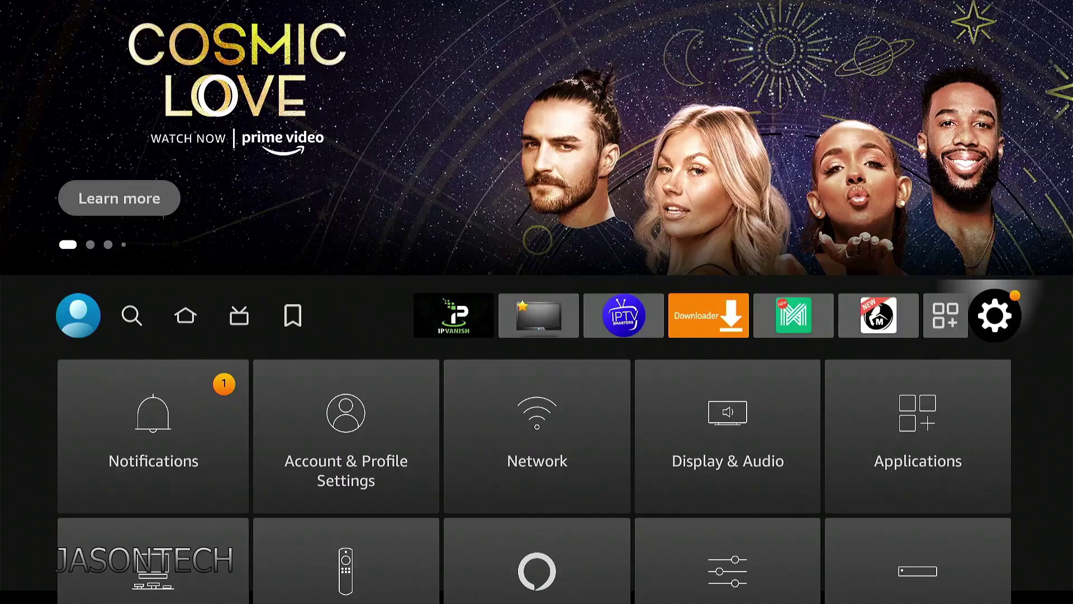
pyautogui.press('Right')
pyautogui.press('Right')
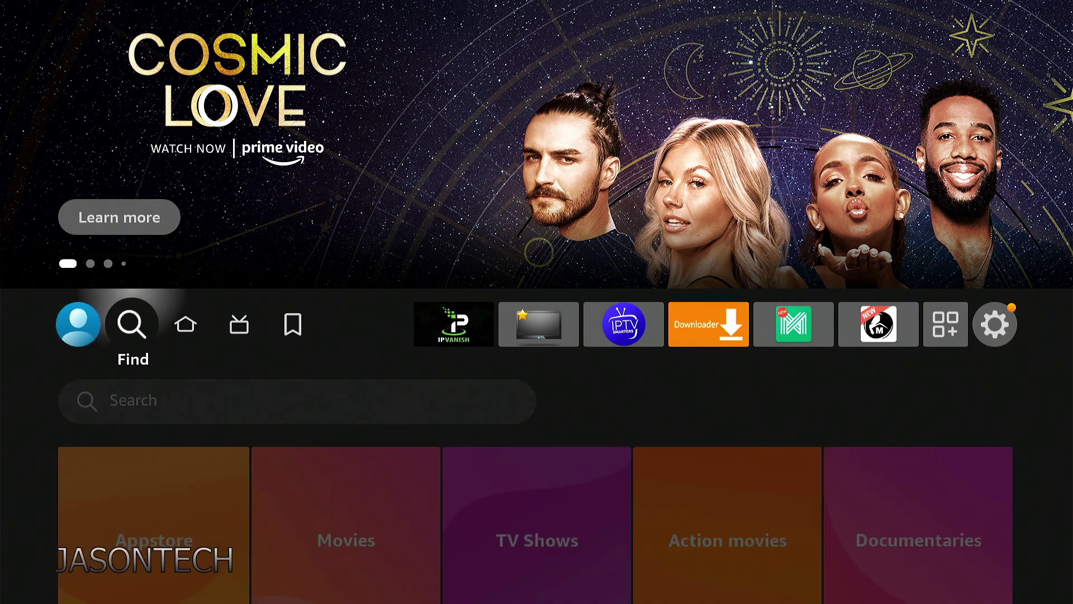
pyautogui.press('Down')
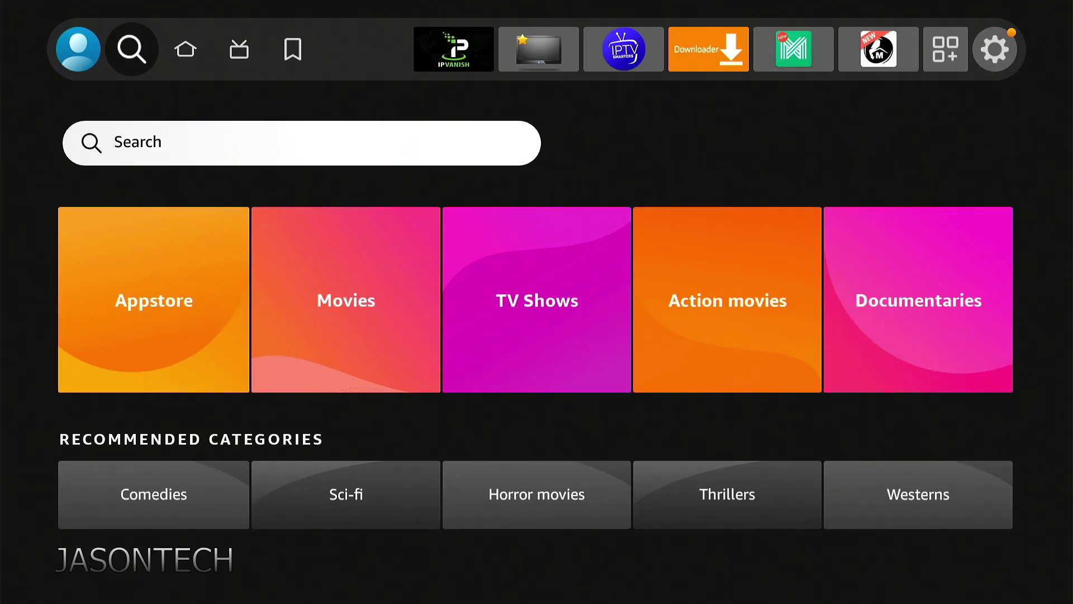
pyautogui.press('Return')
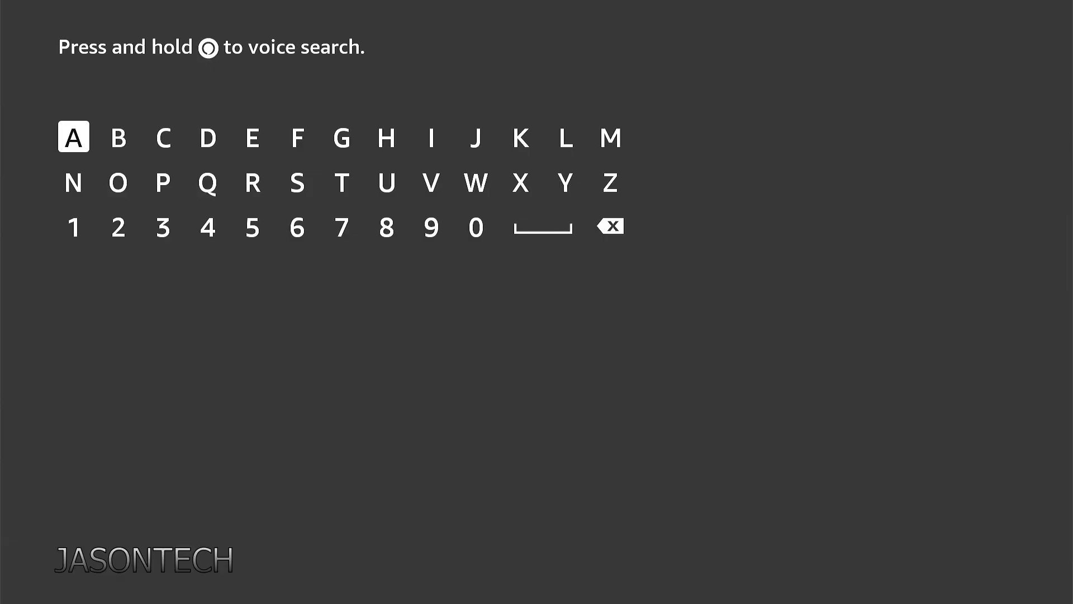
# - Enter 'Back' and choose the 'Background Apps And Process List' suggestion
pyautogui.press('Right')
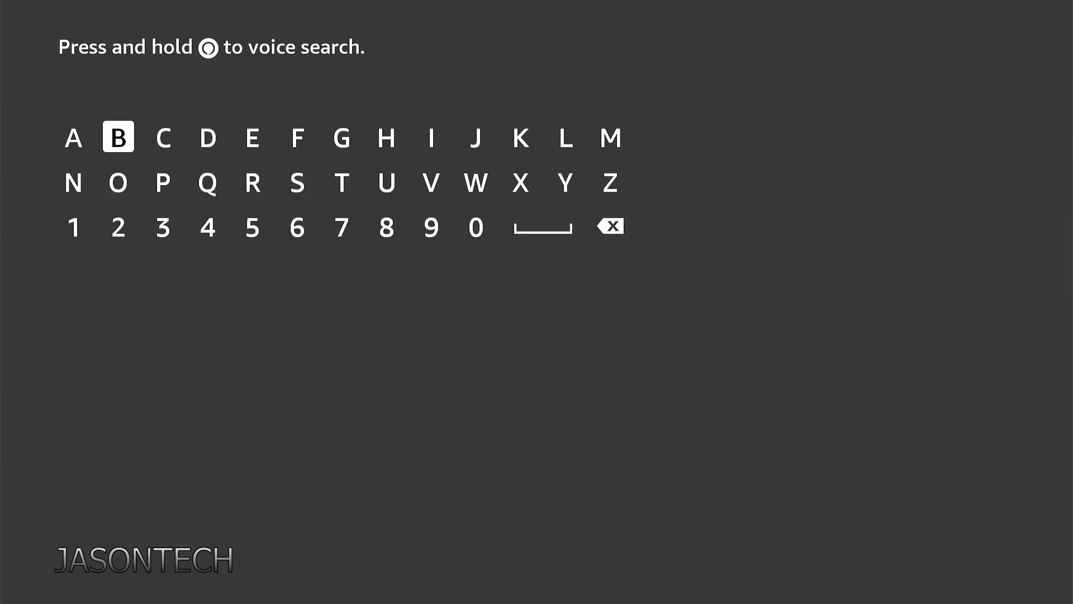
pyautogui.press('Return')
pyautogui.press('Left')
pyautogui.press('Return')
pyautogui.press('Down')
pyautogui.press('Right')
pyautogui.press('Right')
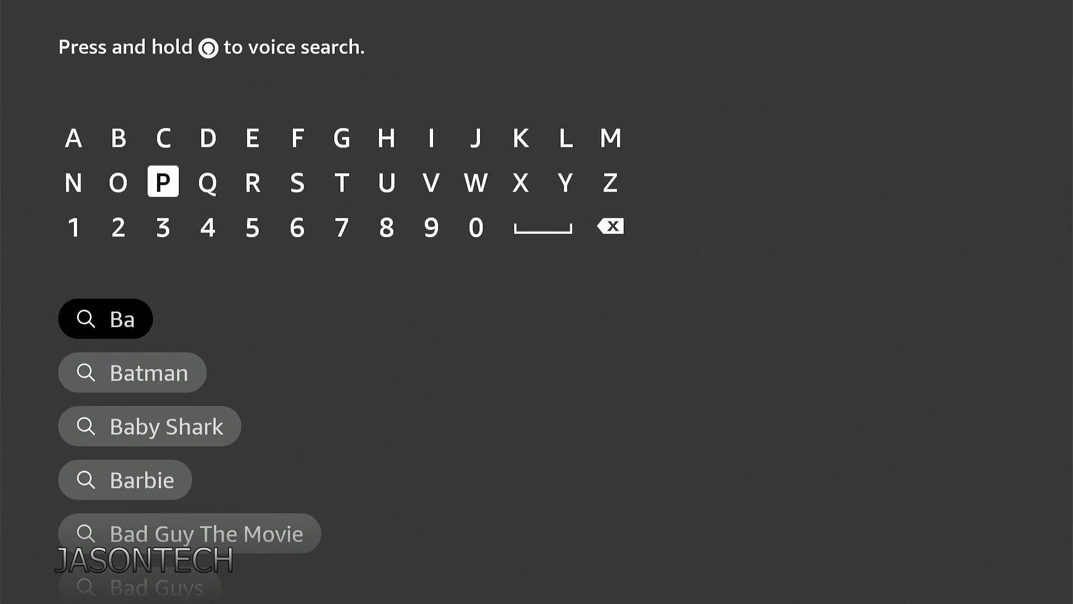
pyautogui.press('Up')
pyautogui.press('Return')
pyautogui.press('Down')
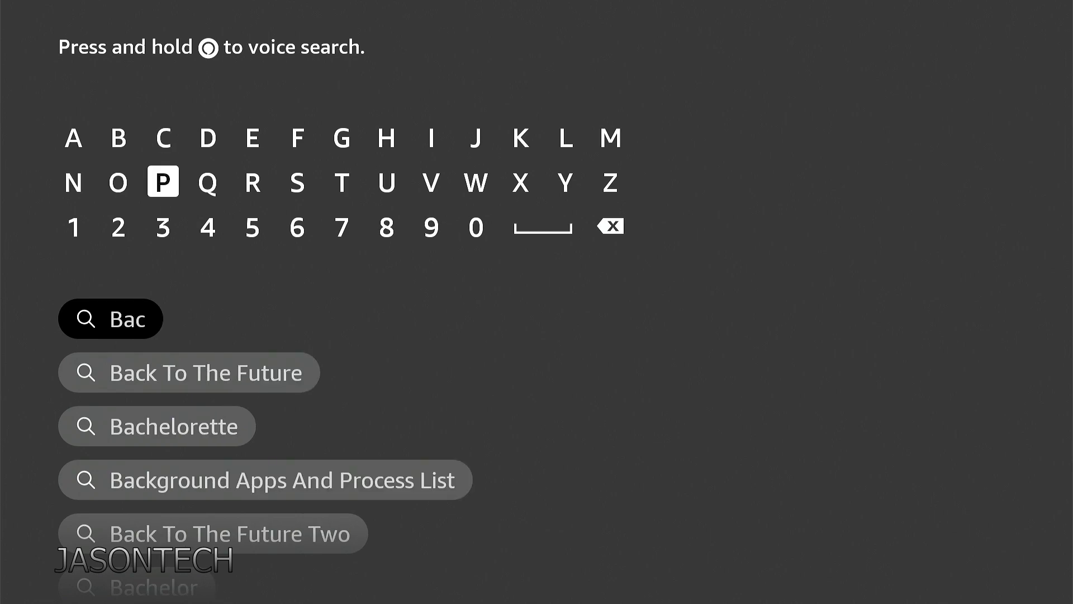
pyautogui.press('Right')
pyautogui.press('Right')
pyautogui.press('Right')
pyautogui.press('Right')
pyautogui.press('Right')
pyautogui.press('Right')
pyautogui.press('Right')
pyautogui.press('Right')
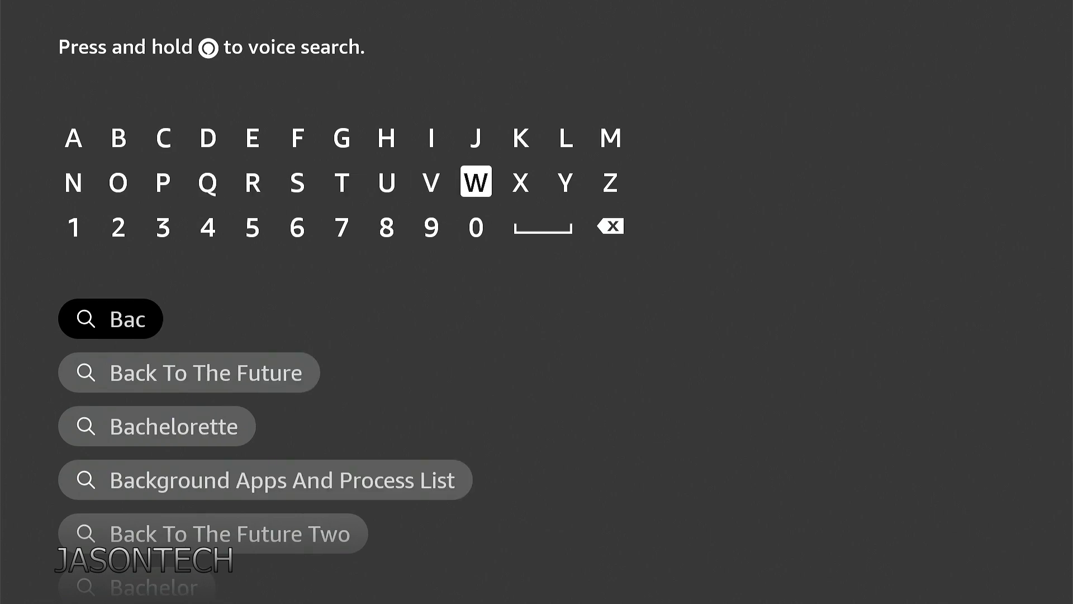
pyautogui.press('Up')
pyautogui.press('Return')
pyautogui.press('Down')
pyautogui.press('Down')
pyautogui.press('Down')
pyautogui.press('Down')
pyautogui.press('Down')
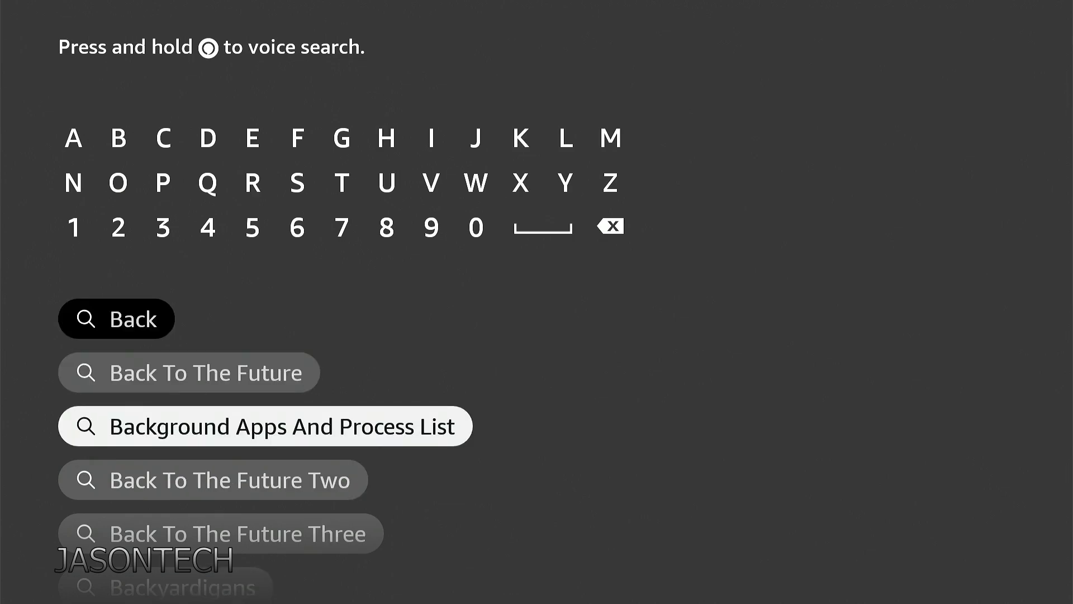
pyautogui.press('Return')
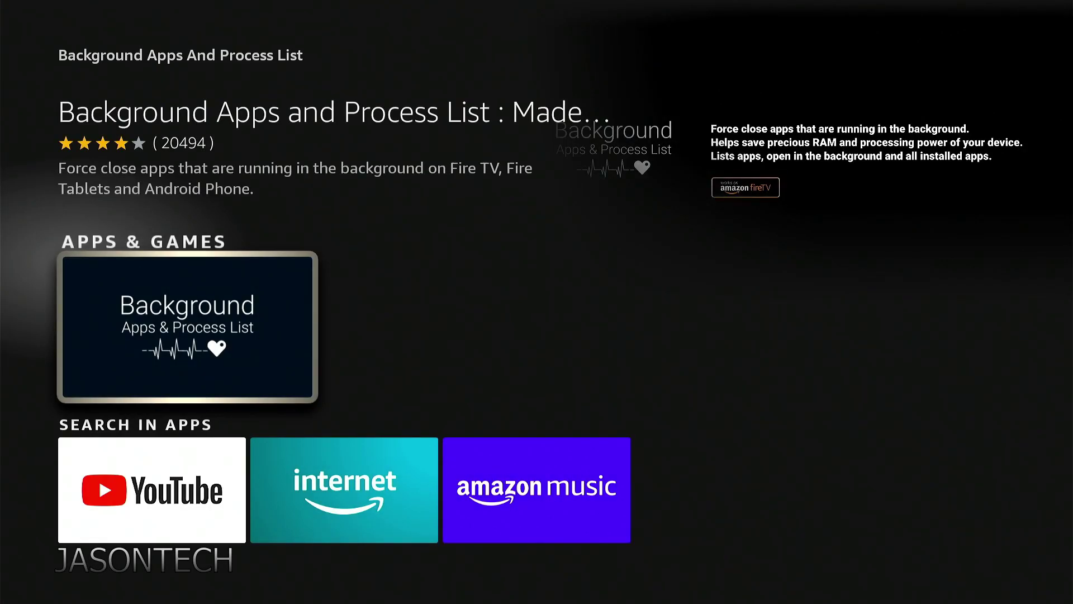
# - Get Background Apps and Process List from the Appstore and launch it after installing
pyautogui.press('Return')
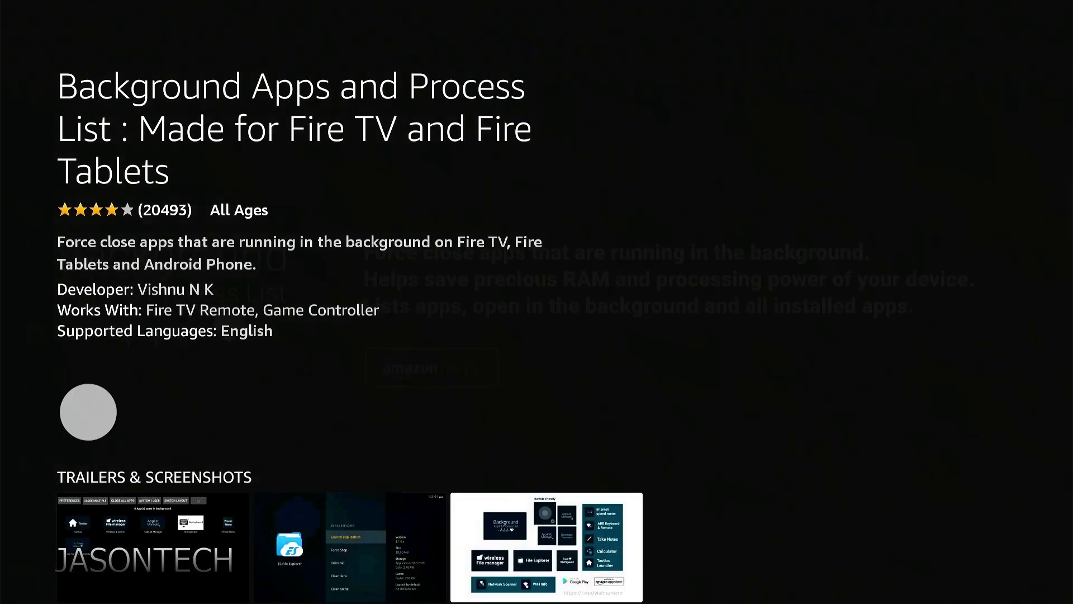
pyautogui.press('Return')
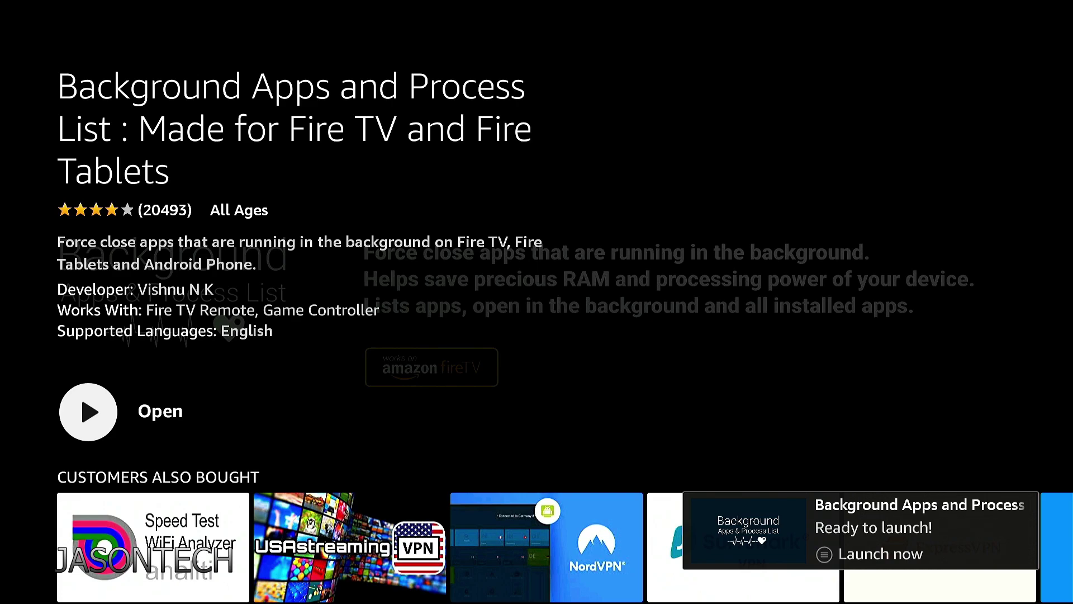
pyautogui.press('Return')
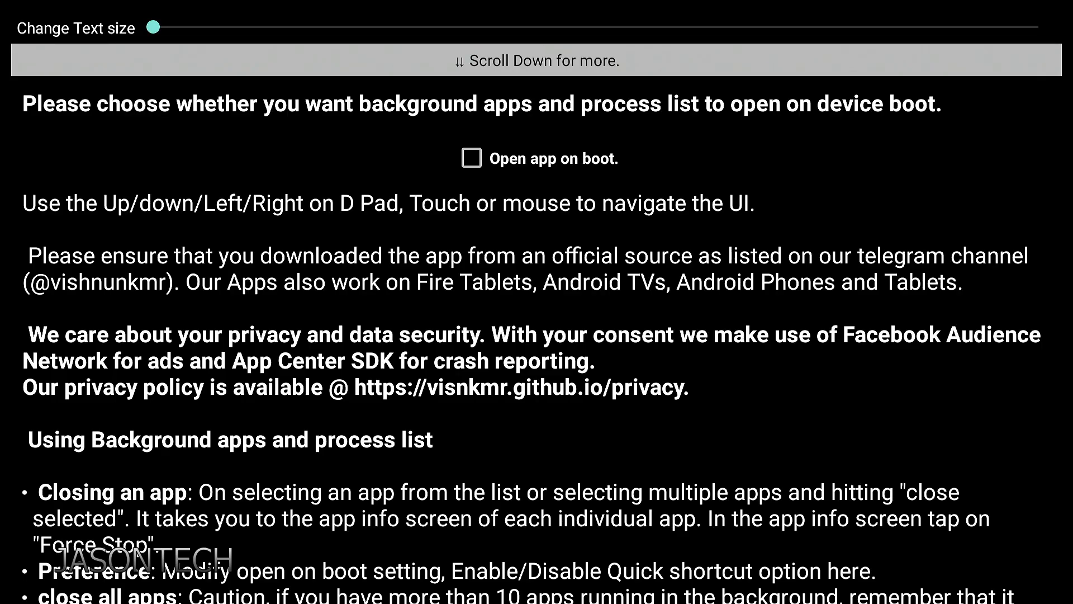
# - Scroll through the app's introductory usage help to its end and focus the acknowledgement button
pyautogui.press('Down')
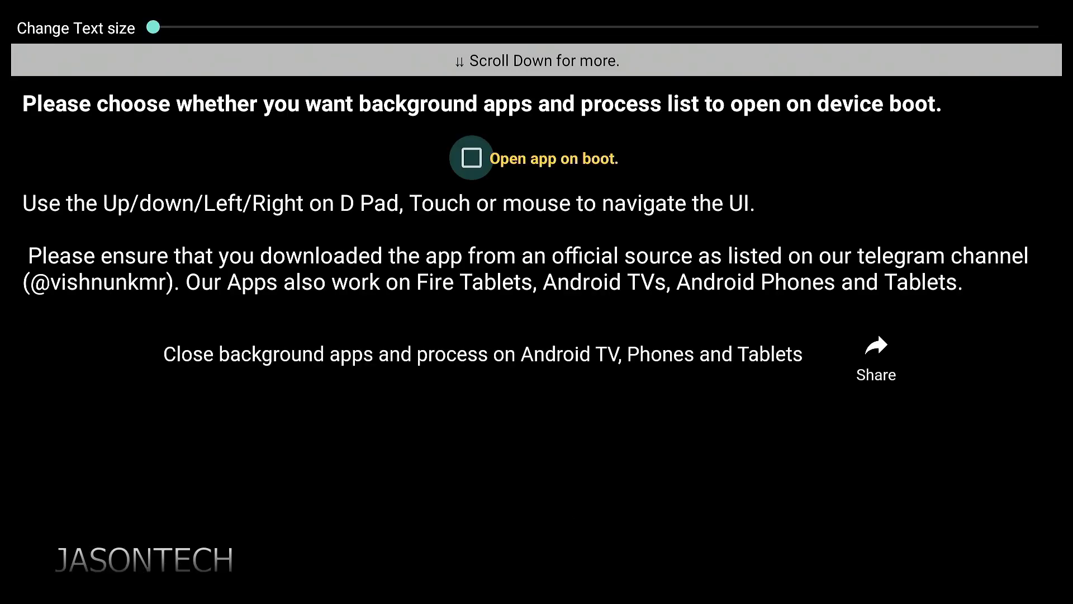
pyautogui.press('Down')
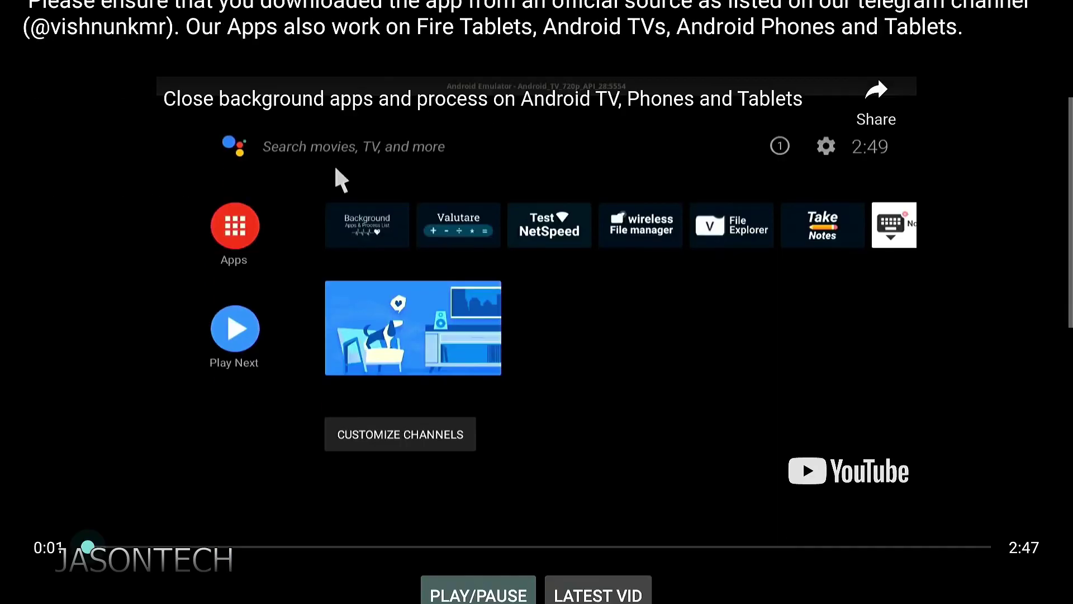
pyautogui.press('Down')
pyautogui.press('Up')
pyautogui.press('Up')
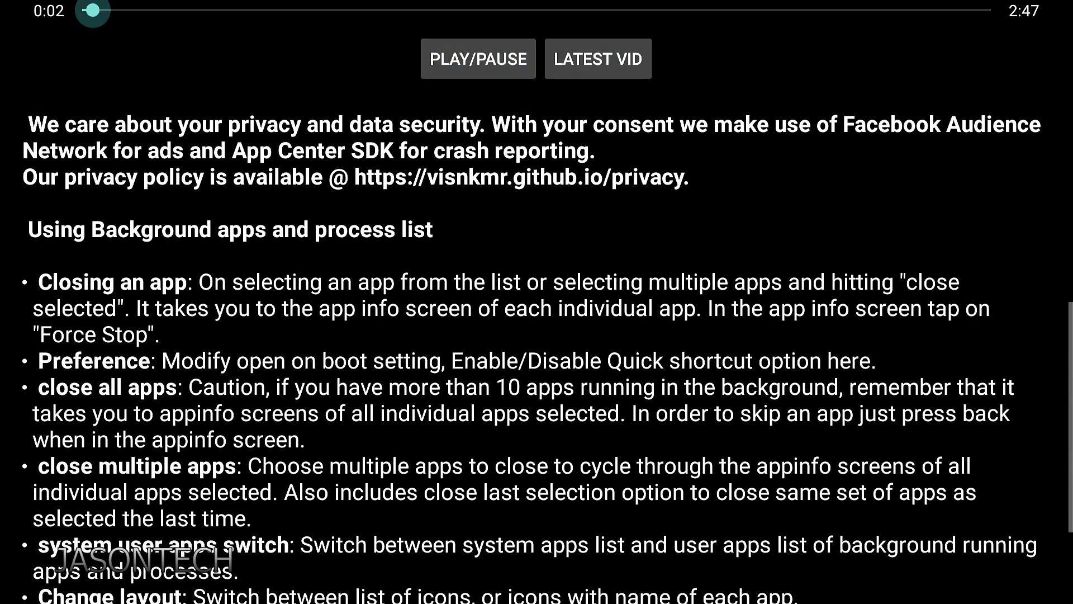
pyautogui.press('Down')
pyautogui.press('Down')
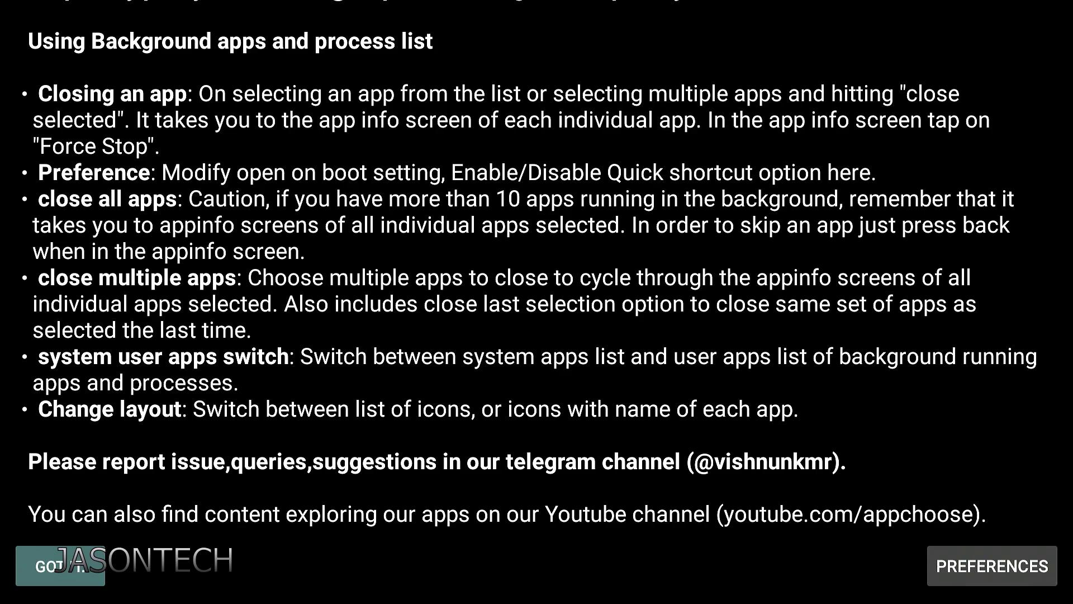
pyautogui.press('Right')
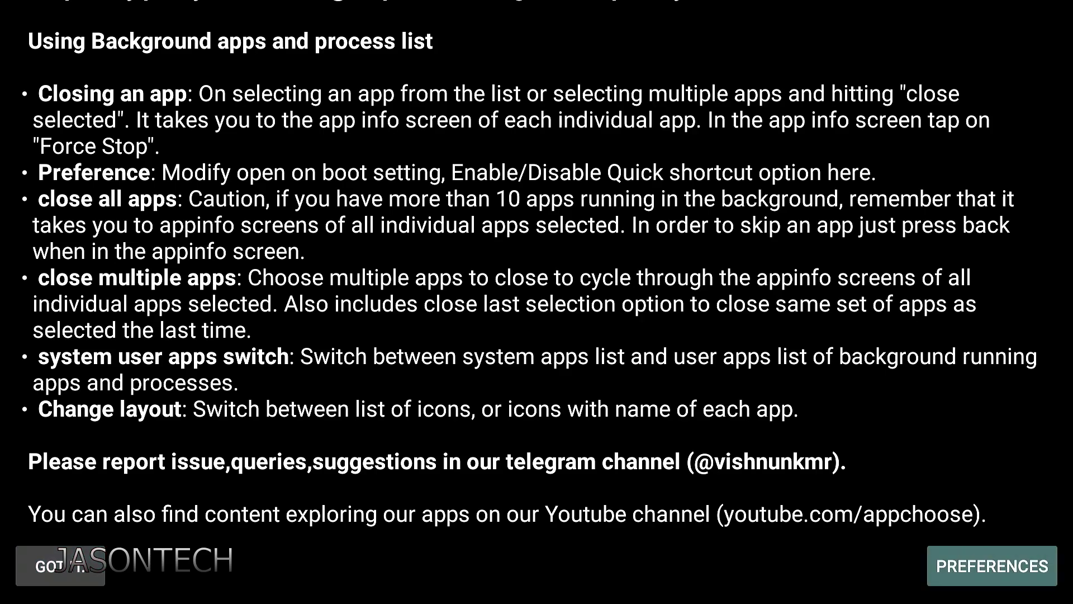
pyautogui.press('Left')
# - Dismiss the help and switch on CLOSE MULTIPLE selection mode
pyautogui.press('Return')
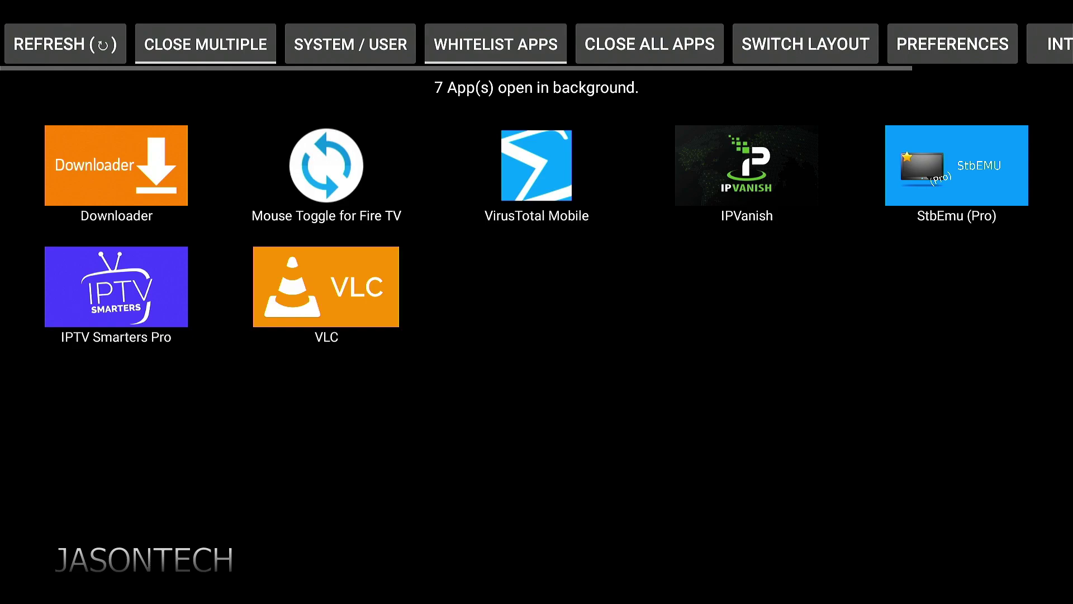
pyautogui.press('Down')
pyautogui.press('Up')
pyautogui.press('Left')
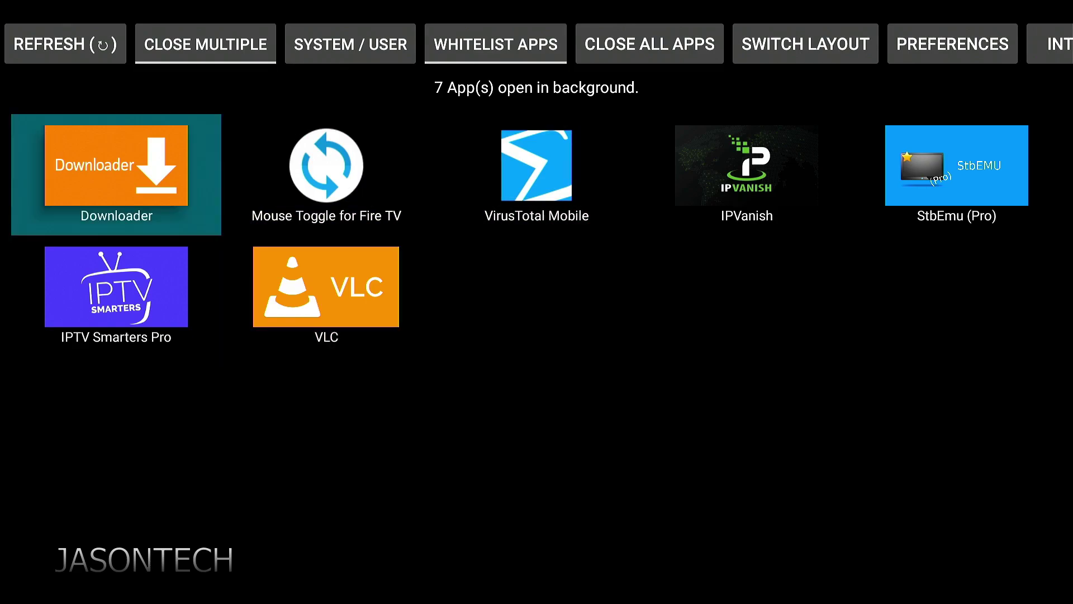
pyautogui.press('Right')
pyautogui.press('Right')
pyautogui.press('Right')
pyautogui.press('Right')
pyautogui.press('Left')
pyautogui.press('Left')
pyautogui.press('Left')
pyautogui.press('Left')
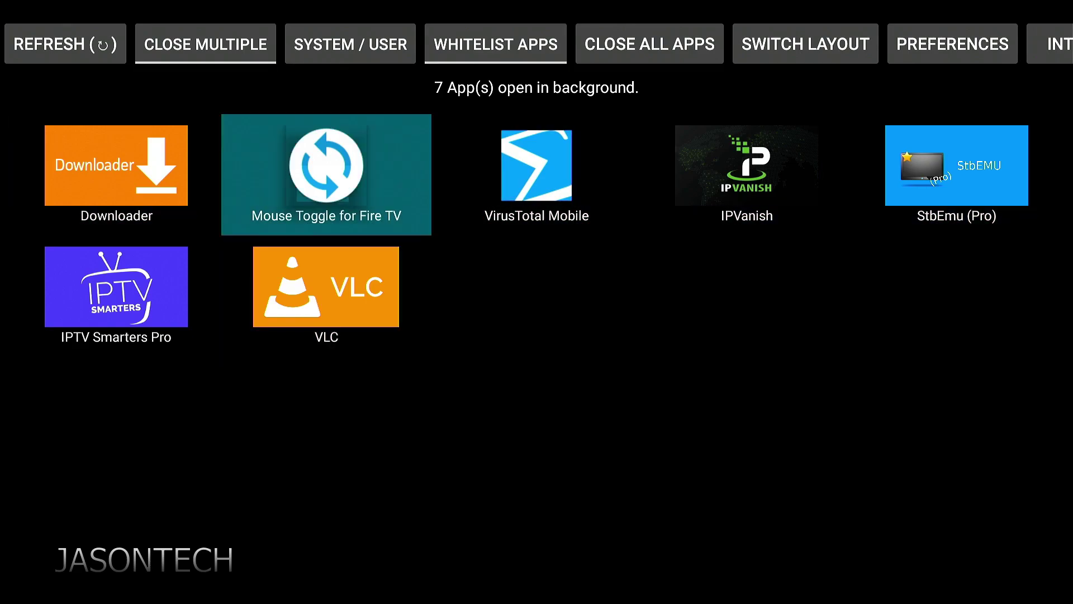
pyautogui.press('Up')
pyautogui.press('Right')
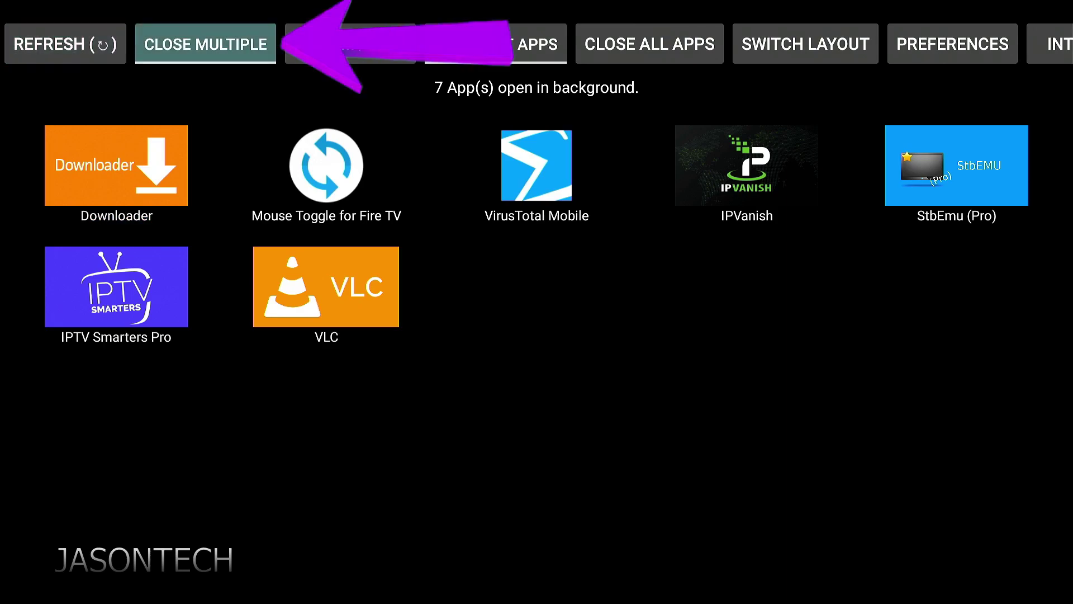
pyautogui.press('Return')
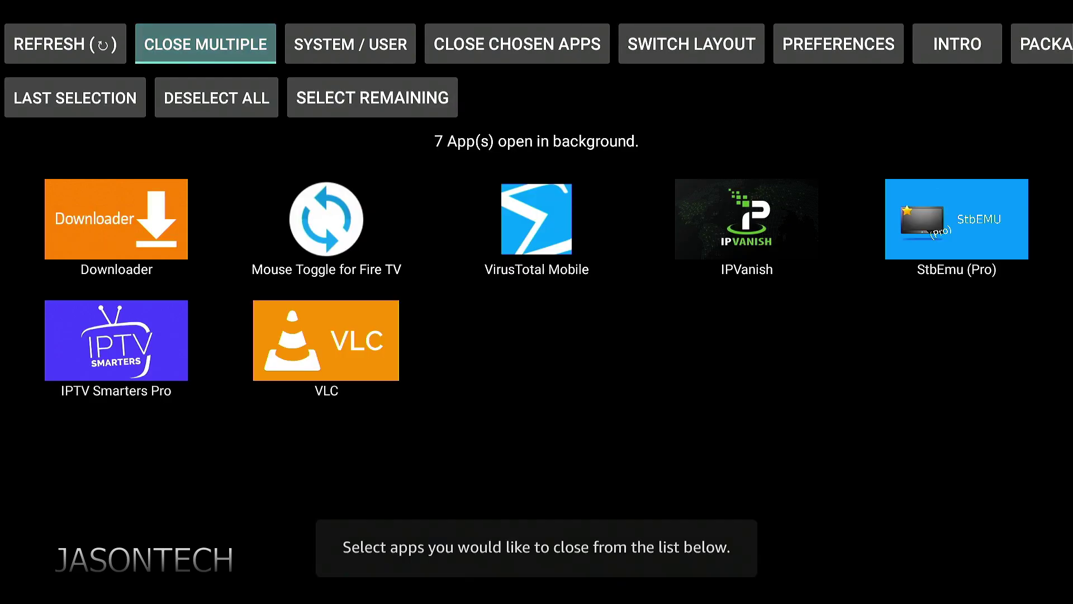
# - Mark Downloader, Mouse Toggle for Fire TV, VirusTotal Mobile and StbEmu (Pro), skipping IPVanish
pyautogui.press('Down')
pyautogui.press('Down')
pyautogui.press('Return')
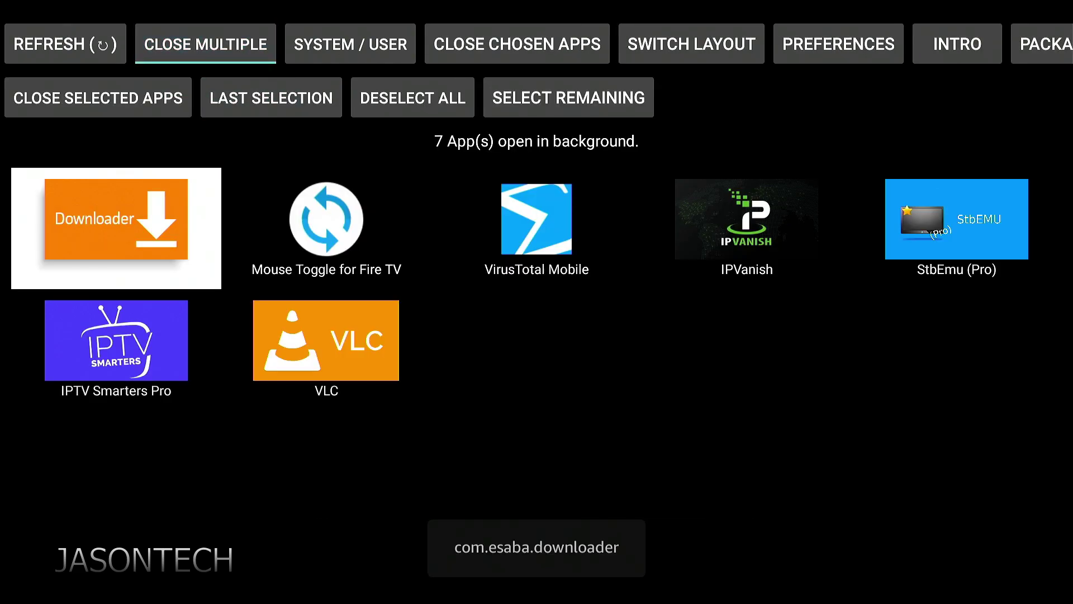
pyautogui.press('Right')
pyautogui.press('Return')
pyautogui.press('Right')
pyautogui.press('Return')
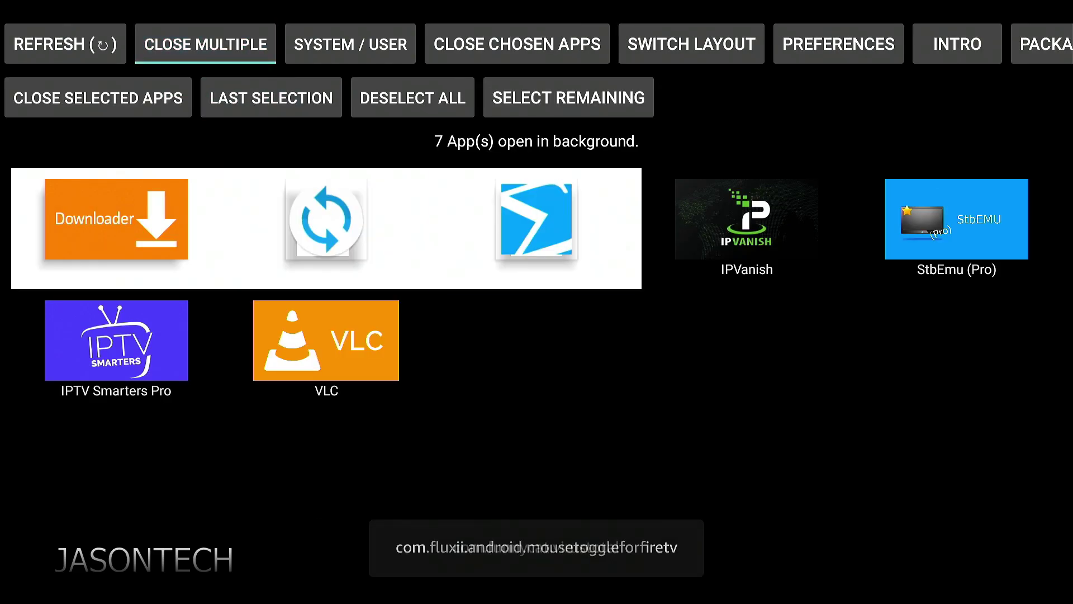
pyautogui.press('Right')
pyautogui.press('Right')
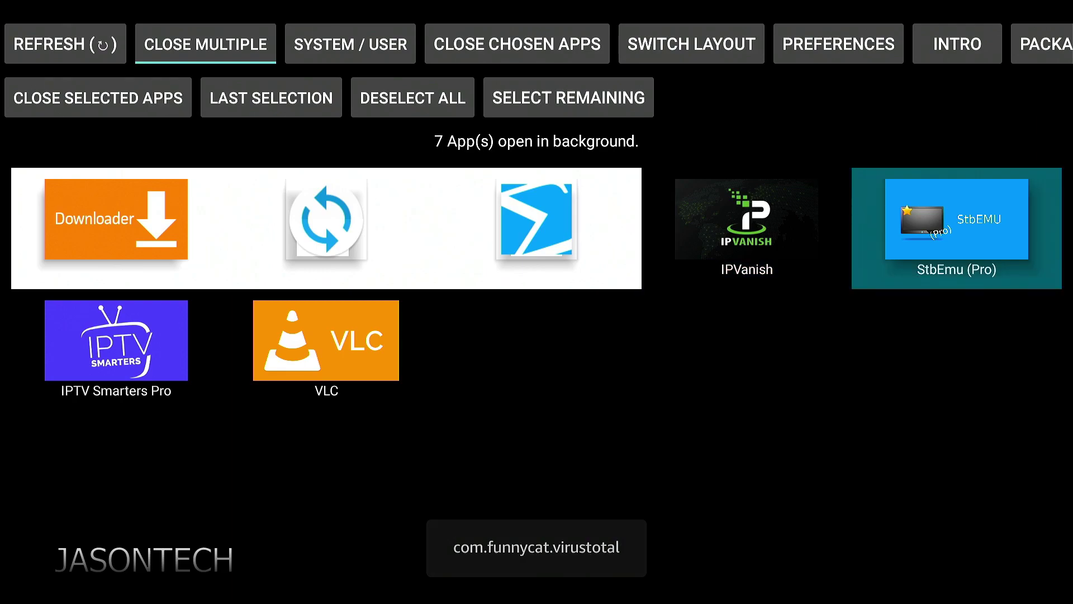
pyautogui.press('Return')
# - Also mark VLC and IPTV Smarters Pro, then close the six selected apps
pyautogui.press('Down')
pyautogui.press('Return')
pyautogui.press('Left')
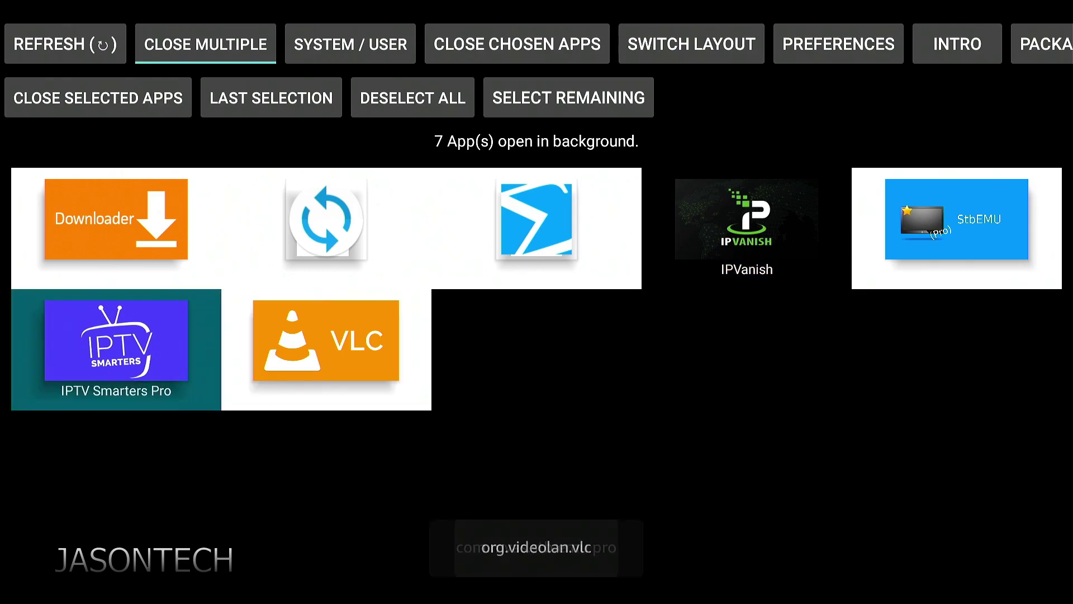
pyautogui.press('Return')
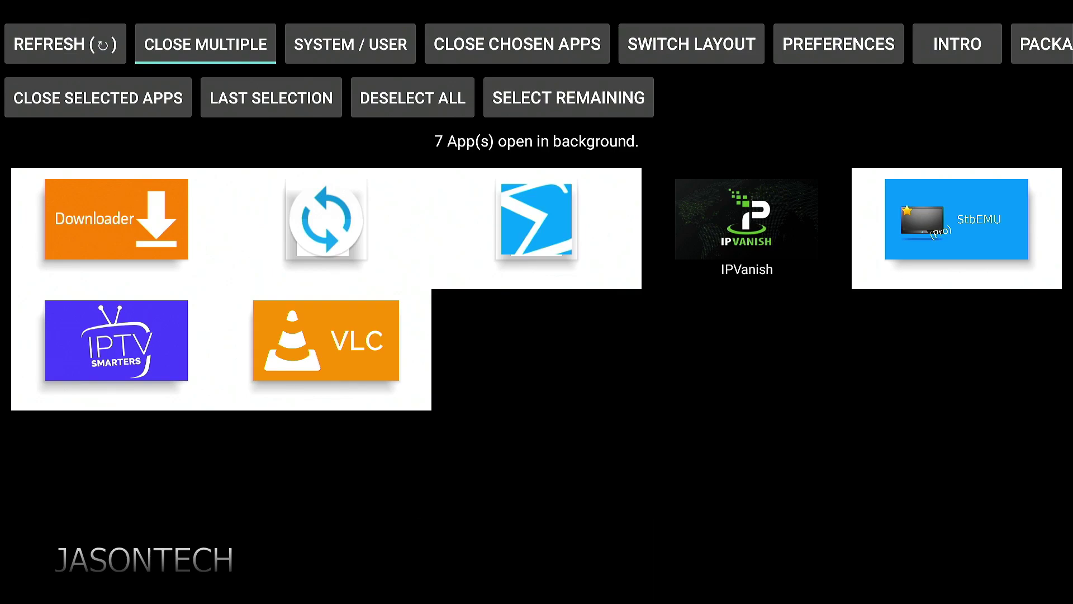
pyautogui.press('Up')
pyautogui.press('Up')
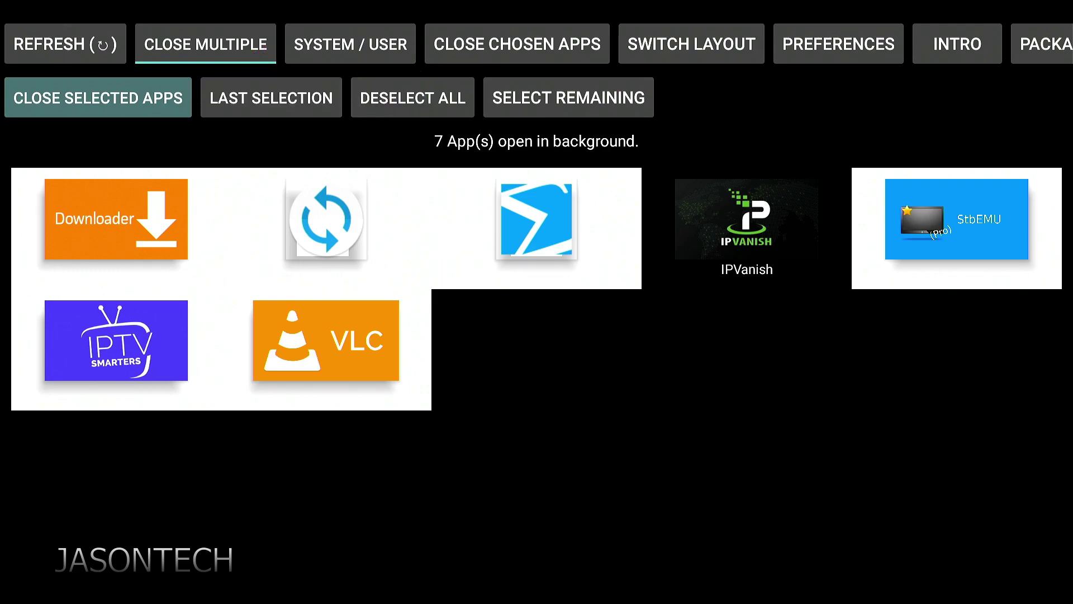
pyautogui.press('Return')
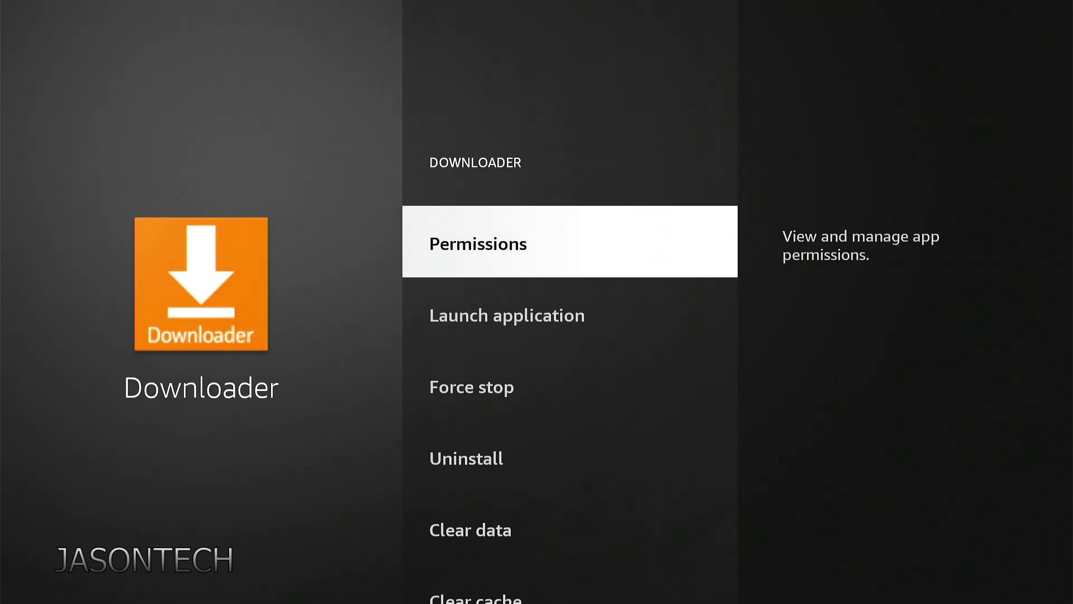
# - Force-stop and clear the cache of Downloader, Mouse Toggle for Fire TV and VirusTotal Mobile
pyautogui.press('Down')
pyautogui.press('Down')
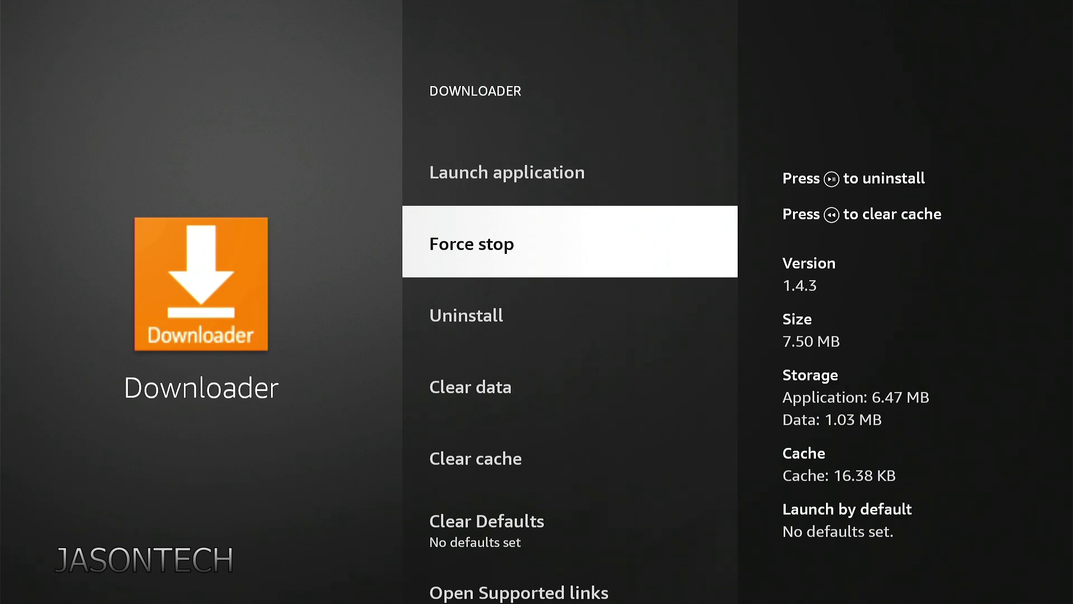
pyautogui.press('Down')
pyautogui.press('Down')
pyautogui.press('Down')
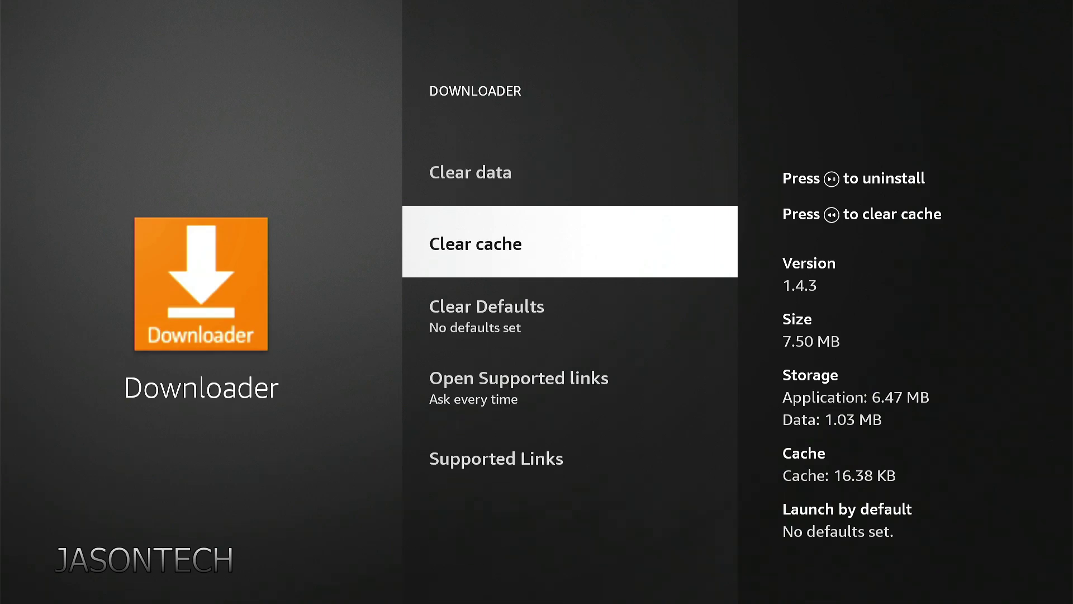
pyautogui.press('Return')
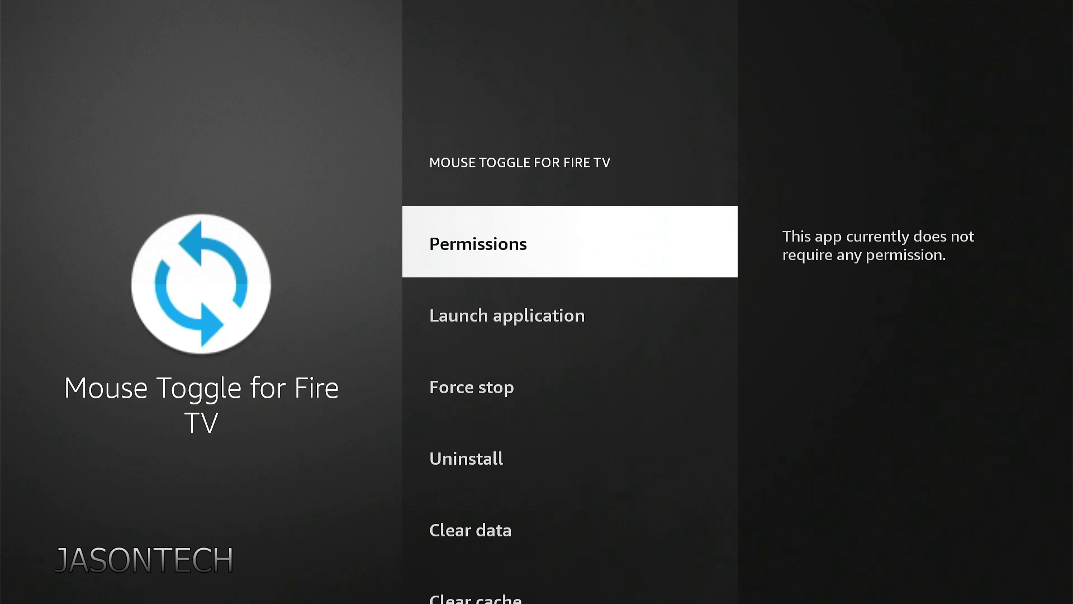
pyautogui.press('Down')
pyautogui.press('Down')
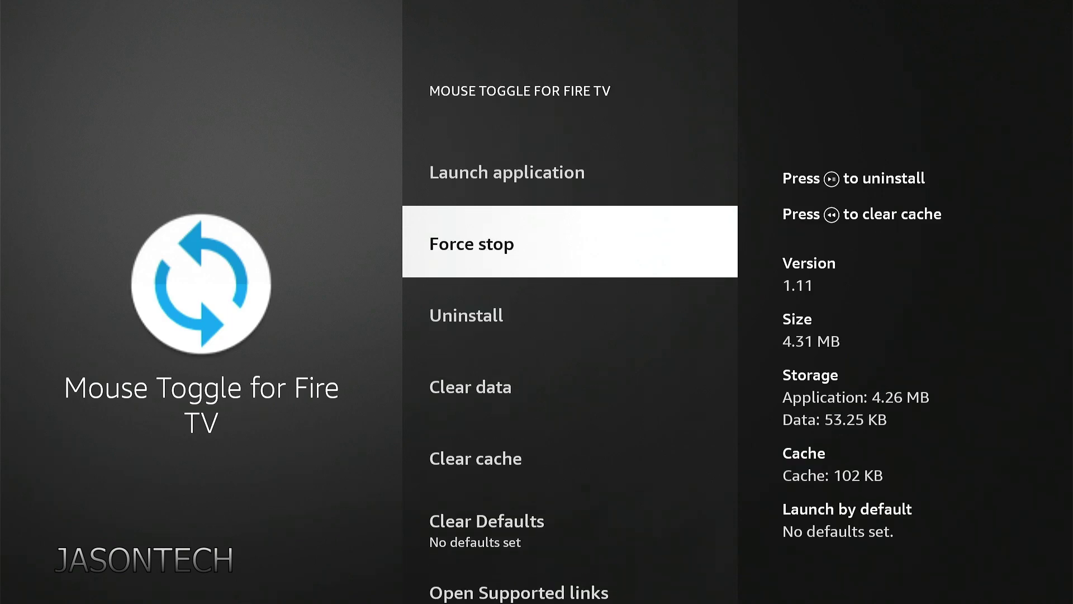
pyautogui.press('Down')
pyautogui.press('Down')
pyautogui.press('Down')
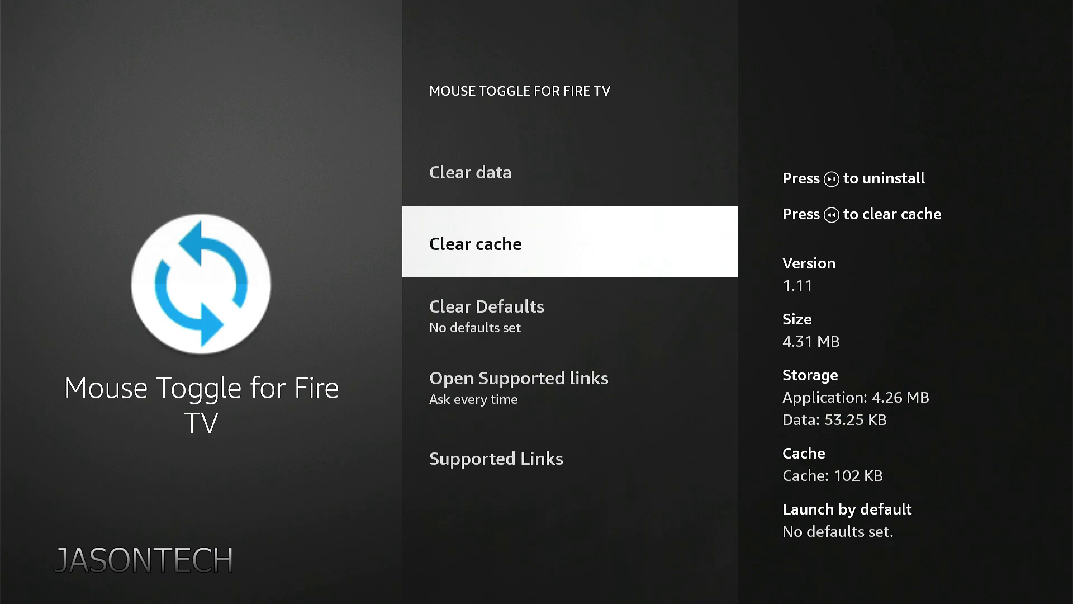
pyautogui.press('Return')
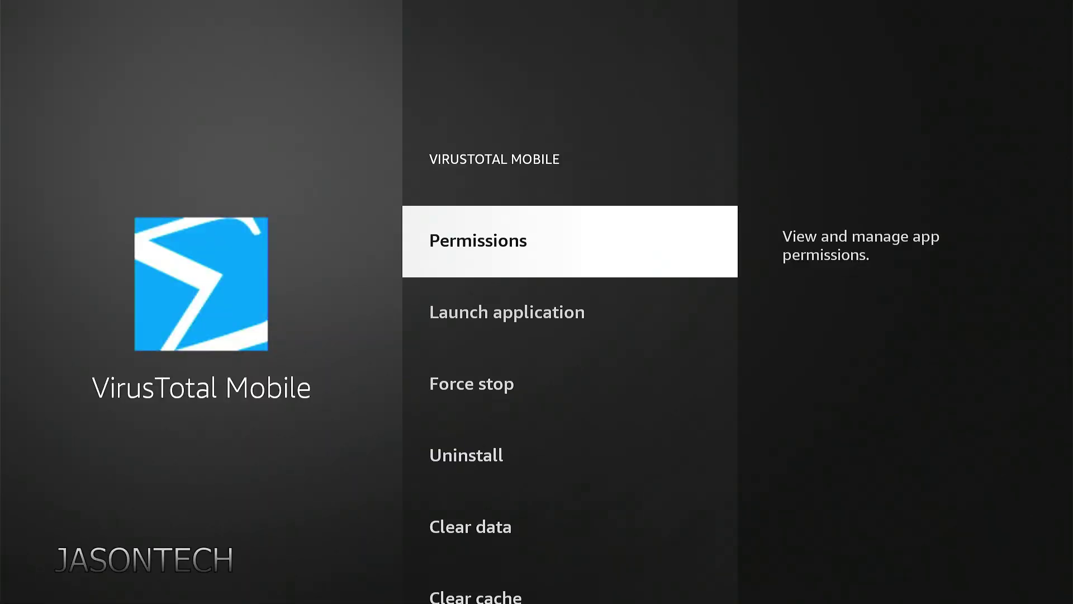
pyautogui.press('Down')
pyautogui.press('Down')
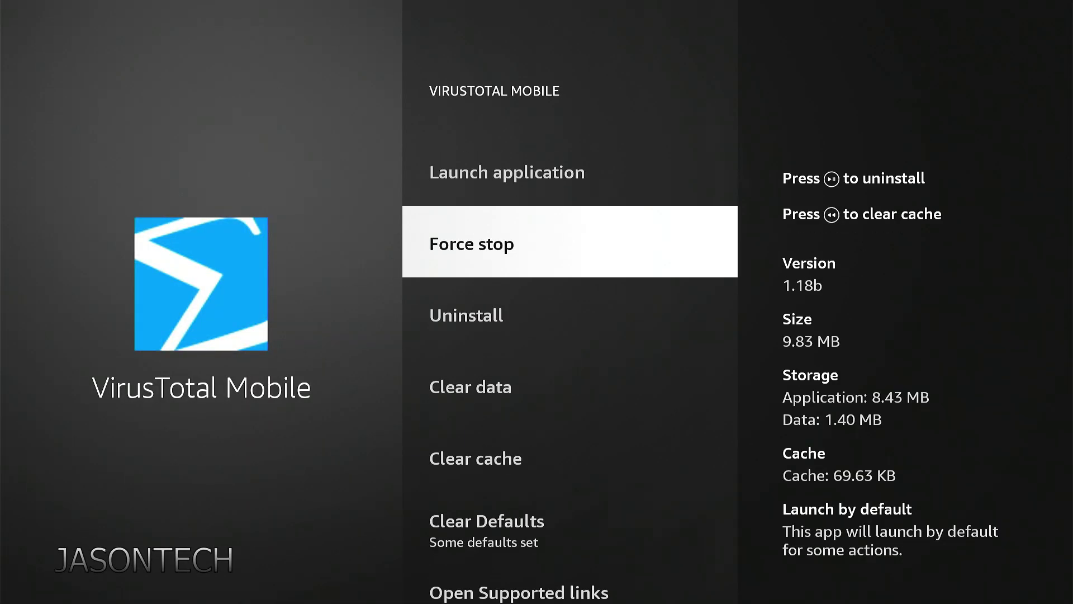
pyautogui.press('Down')
pyautogui.press('Down')
pyautogui.press('Down')
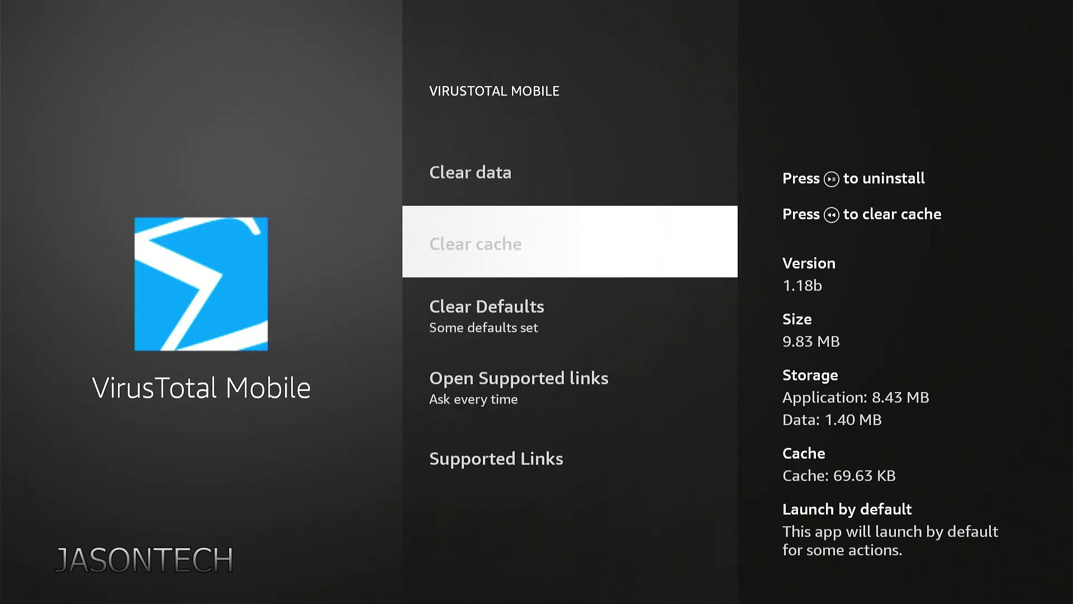
pyautogui.press('Return')
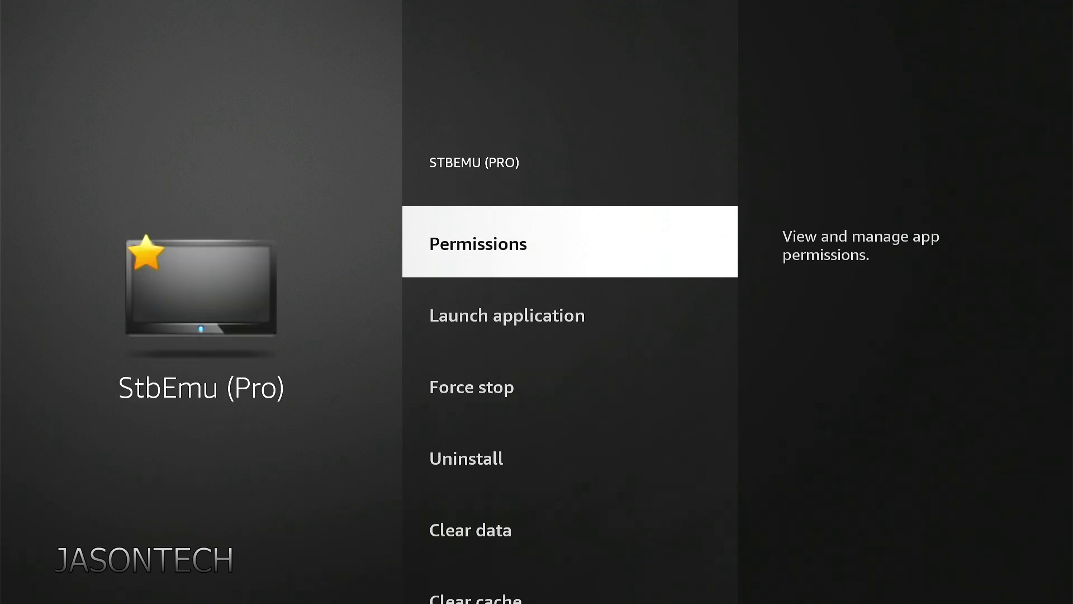
# - Force-stop StbEmu (Pro), VLC and IPTV Smarters Pro and clear each cache to 0 B
pyautogui.press('Down')
pyautogui.press('Down')
pyautogui.press('Return')
pyautogui.press('Down')
pyautogui.press('Down')
pyautogui.press('Down')
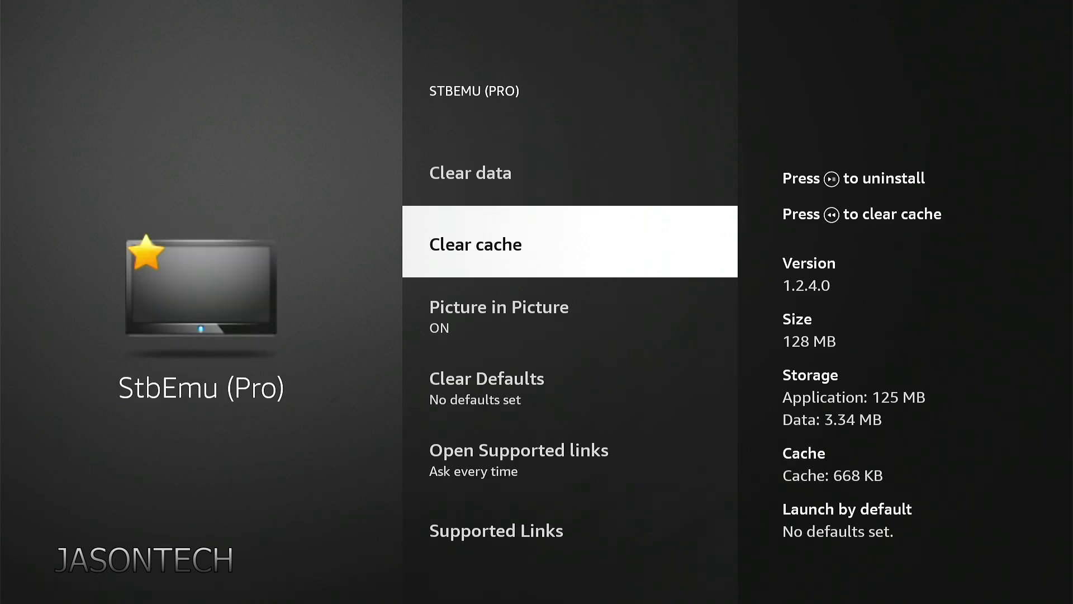
pyautogui.press('Return')
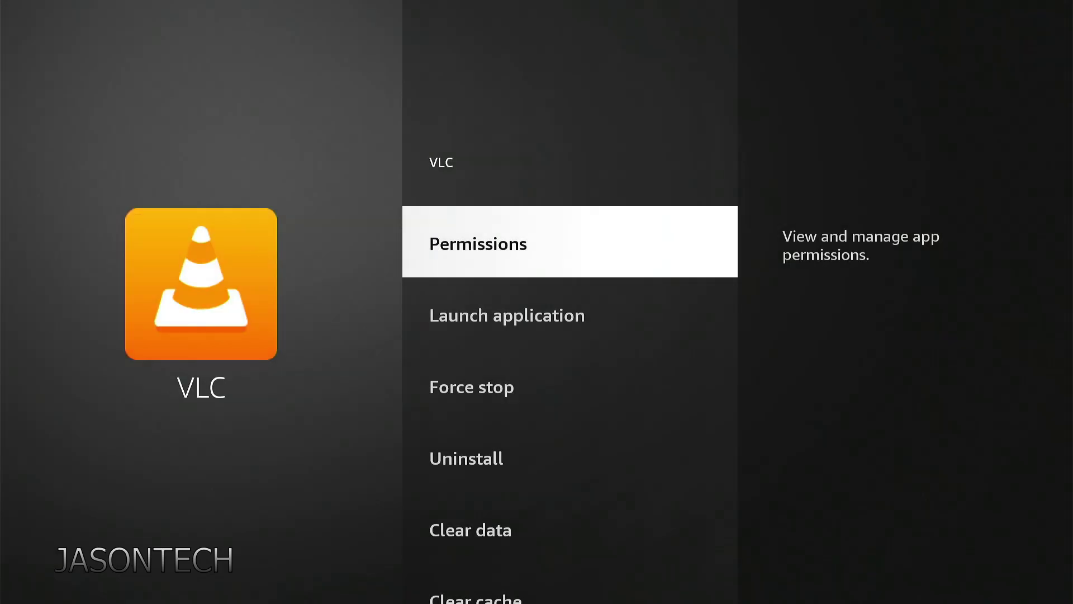
pyautogui.press('Down')
pyautogui.press('Down')
pyautogui.press('Down')
pyautogui.press('Down')
pyautogui.press('Down')
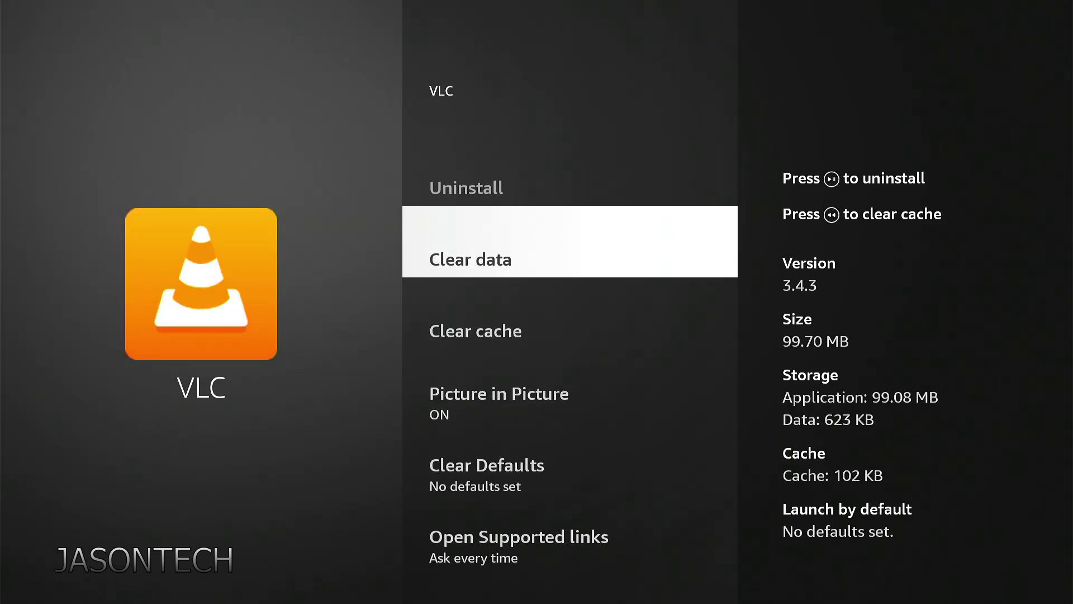
pyautogui.press('Return')
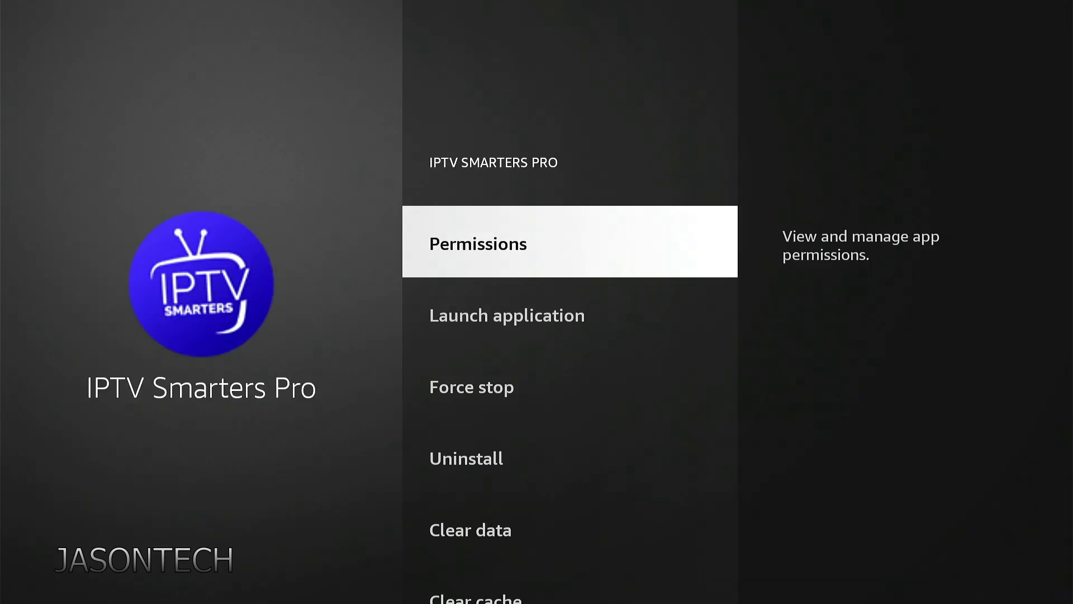
pyautogui.press('Down')
pyautogui.press('Down')
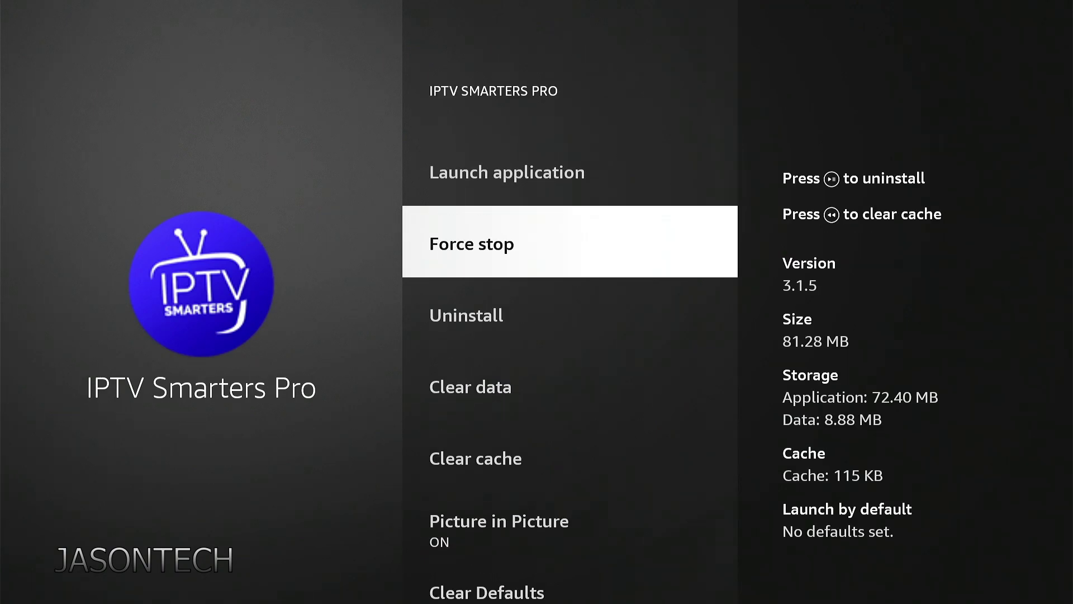
pyautogui.press('Down')
pyautogui.press('Down')
pyautogui.press('Down')
pyautogui.press('Return')
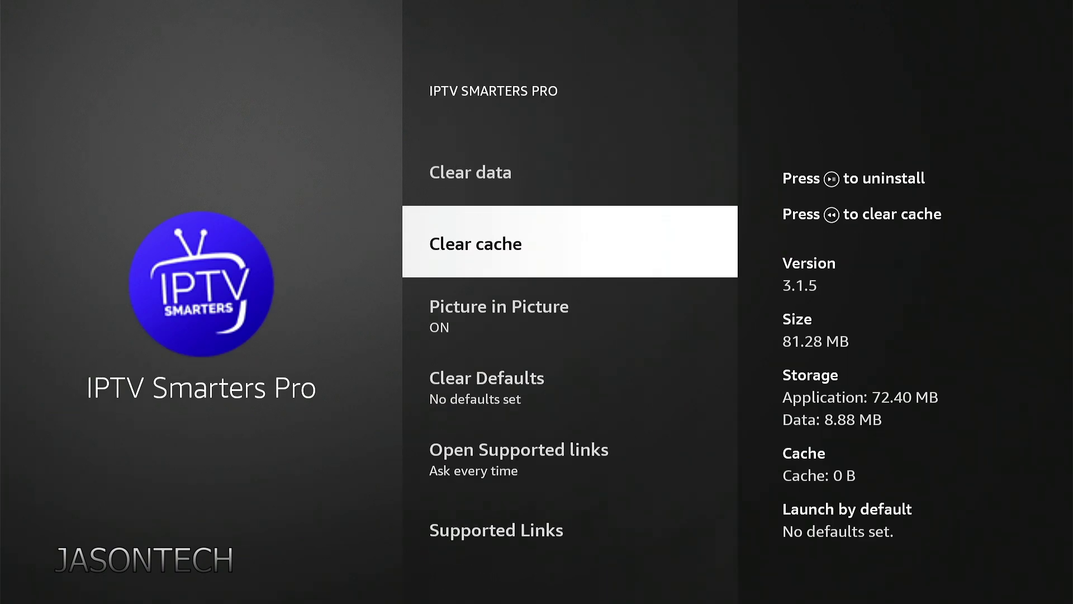